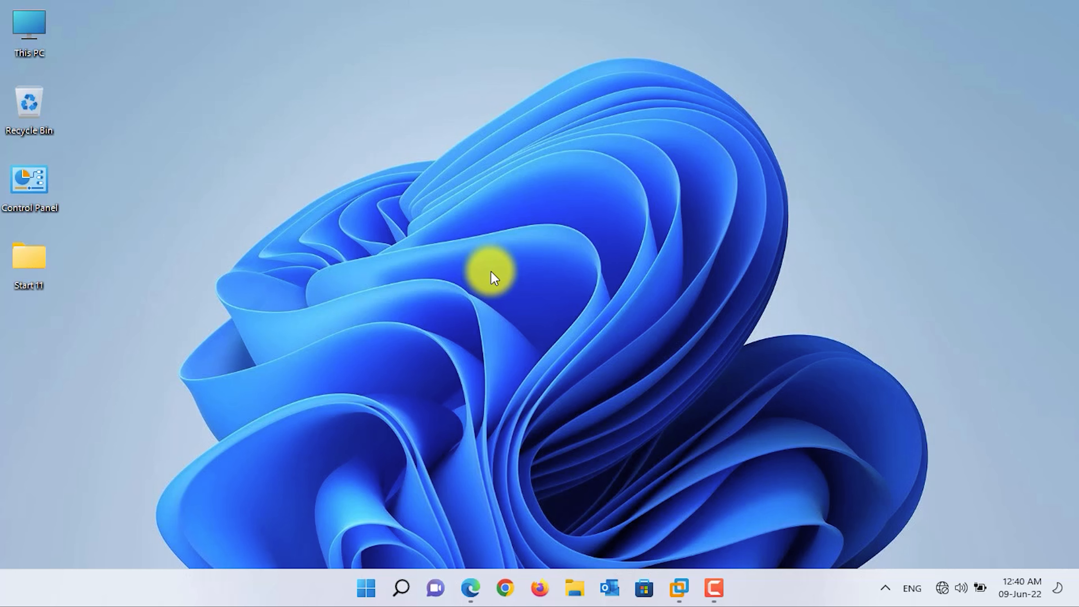
# Step: Restore the VMware Workstation window from the taskbar so its Home tab shows
pyautogui.click(688, 585)
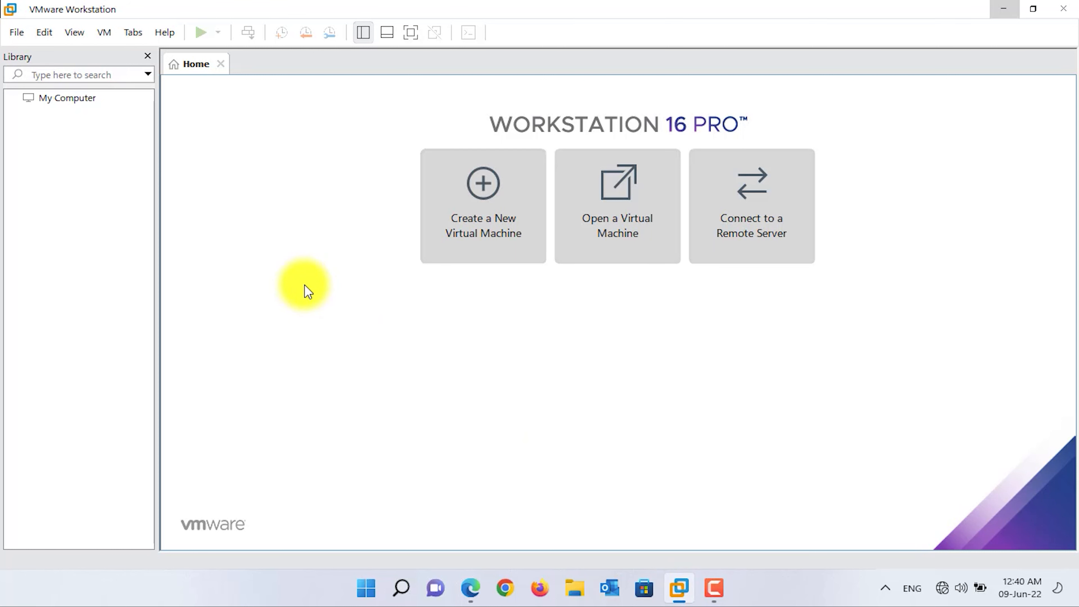
# Step: Start a Typical new VM installing from the Windows 11 Multi Edition ISO
pyautogui.click(537, 208)
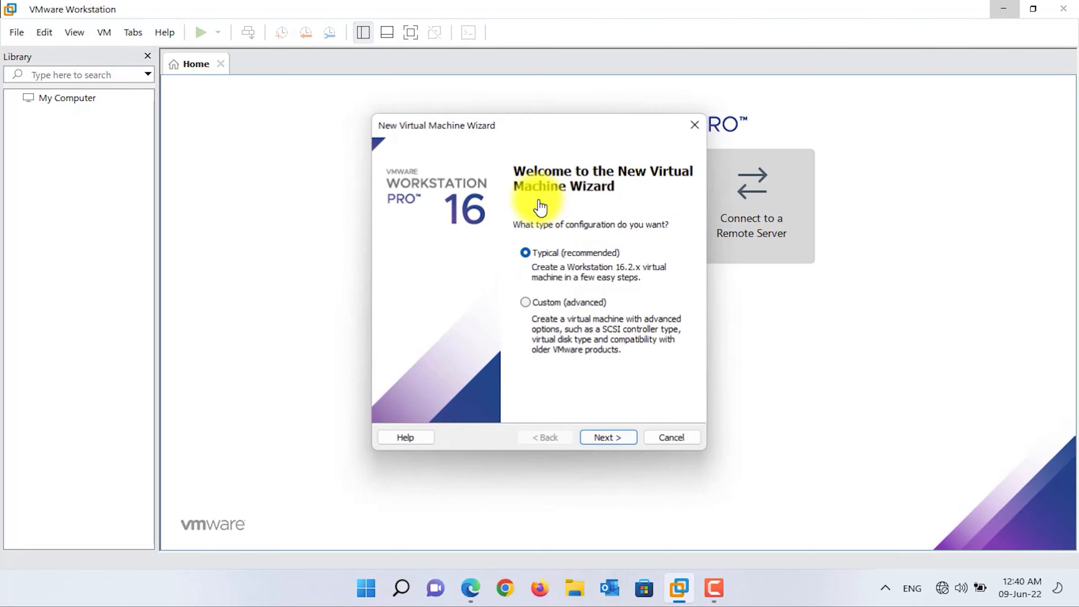
pyautogui.click(609, 437)
pyautogui.click(467, 288)
pyautogui.click(646, 309)
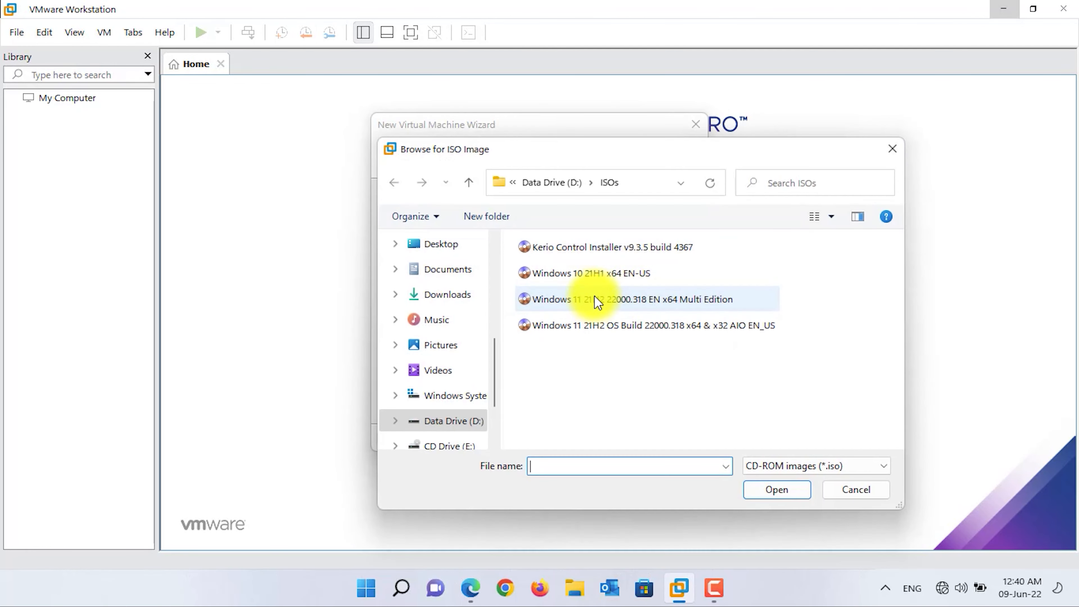
pyautogui.doubleClick(595, 301)
pyautogui.click(609, 438)
pyautogui.click(609, 440)
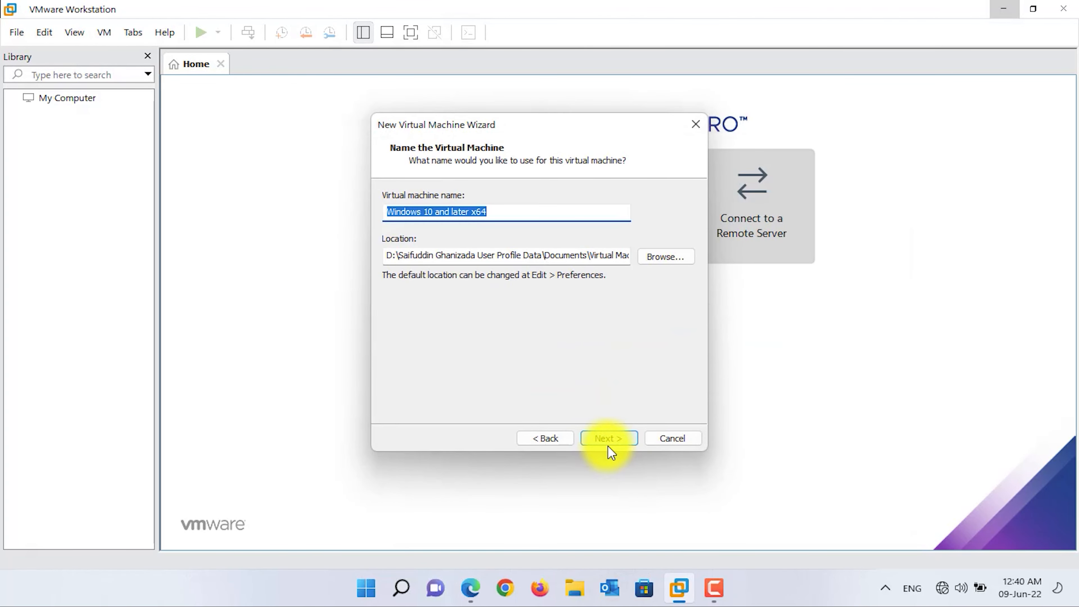
# Step: Store the VM in a new 'VM' folder under Hyper-V Virtual Machines, keeping default disk settings
pyautogui.click(670, 257)
pyautogui.click(520, 406)
pyautogui.click(539, 343)
pyautogui.scroll(3, 540, 342)
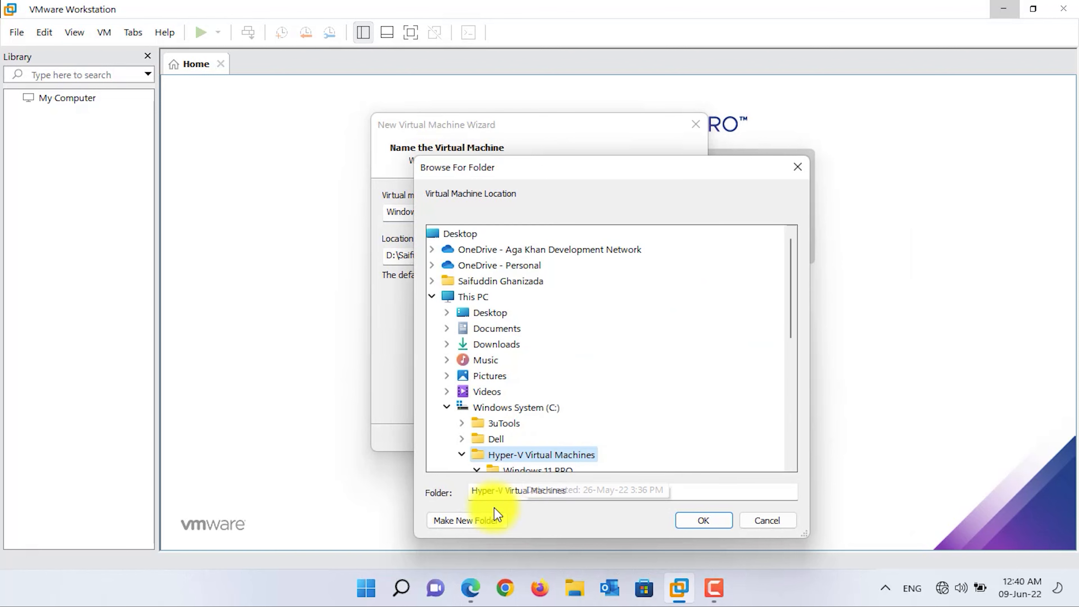
pyautogui.click(488, 519)
pyautogui.write('VM')
pyautogui.press('Return')
pyautogui.click(701, 519)
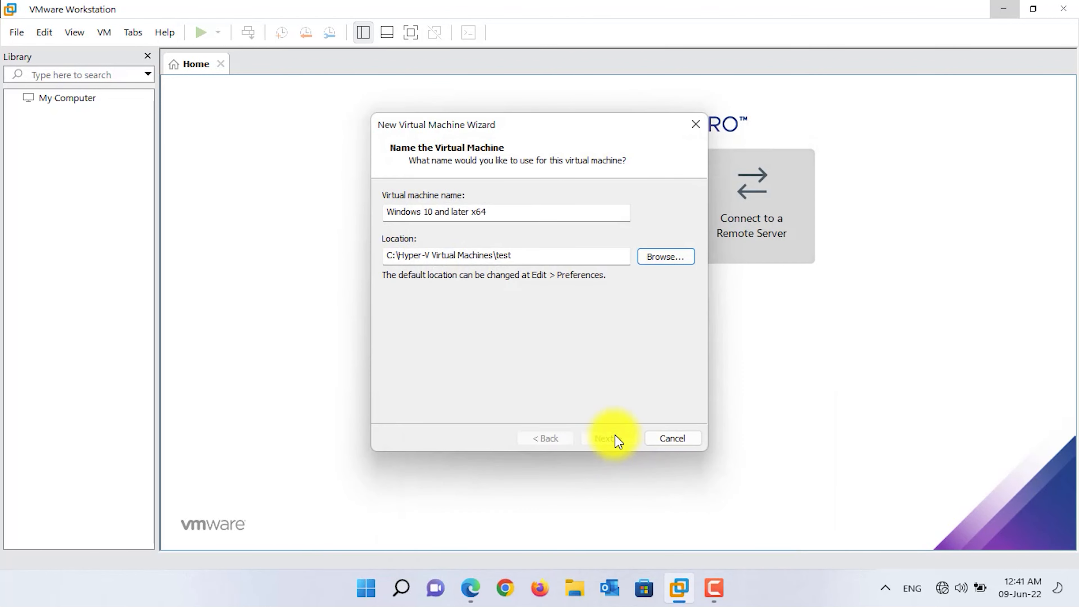
pyautogui.click(617, 439)
pyautogui.click(617, 438)
# Step: Customize the hardware to 8 GB memory and 4 processors, then finish creating the VM
pyautogui.click(441, 348)
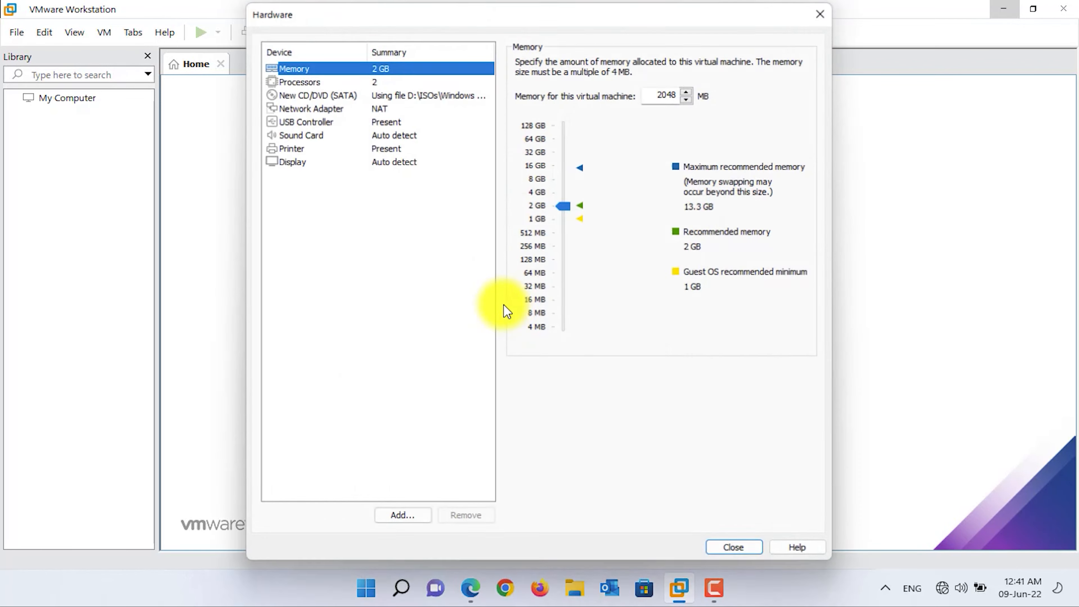
pyautogui.moveTo(573, 205); pyautogui.dragTo(572, 184)
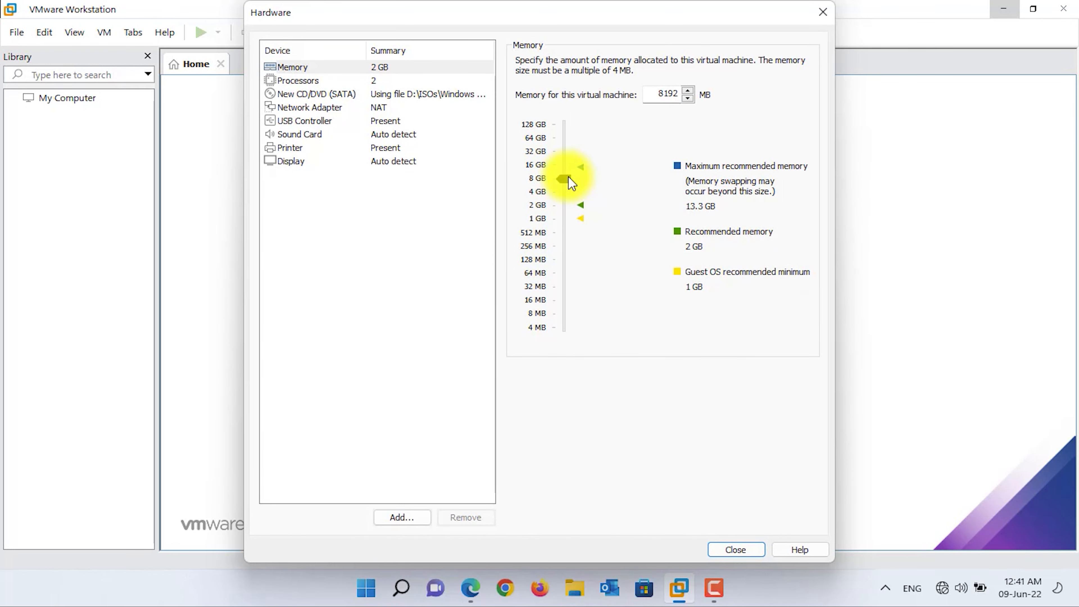
pyautogui.click(409, 81)
pyautogui.click(698, 63)
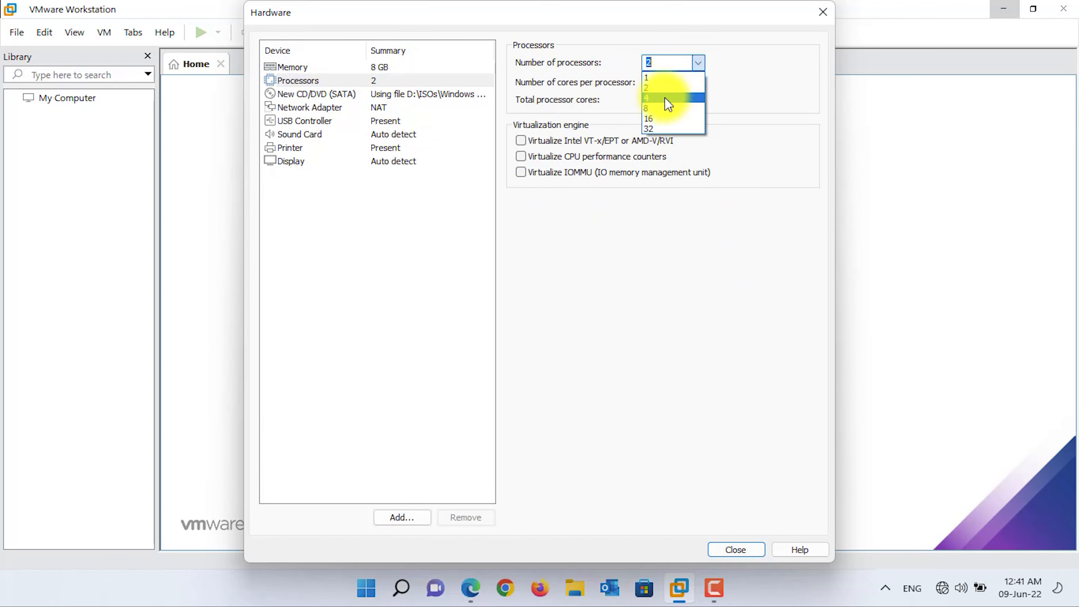
pyautogui.click(668, 99)
pyautogui.click(741, 546)
pyautogui.click(617, 439)
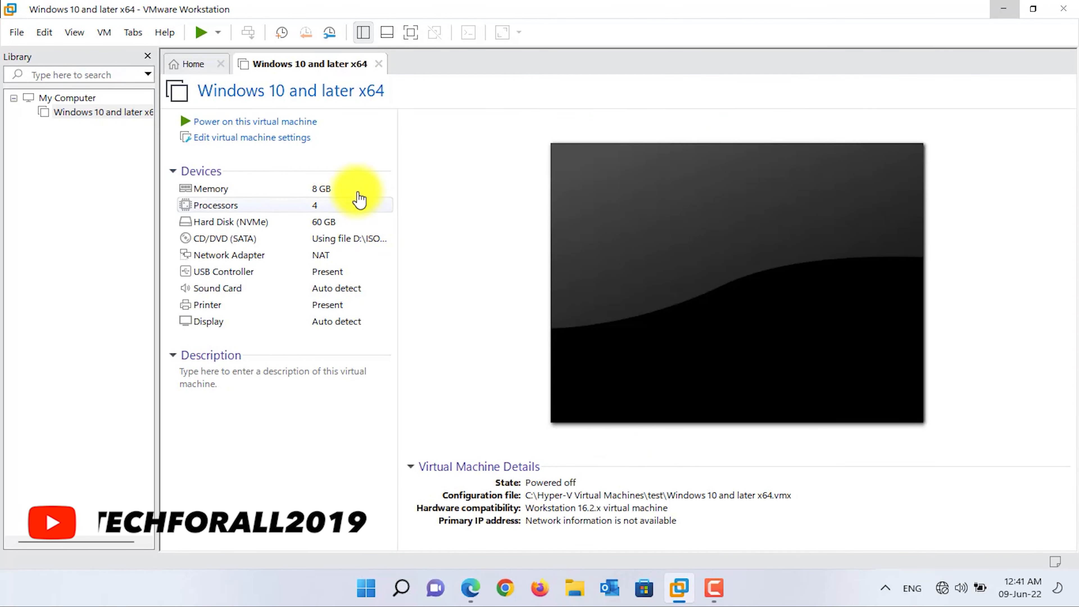
# Step: Power on the new VM, dismiss the side-channel mitigations hint, and switch to full screen
pyautogui.click(290, 127)
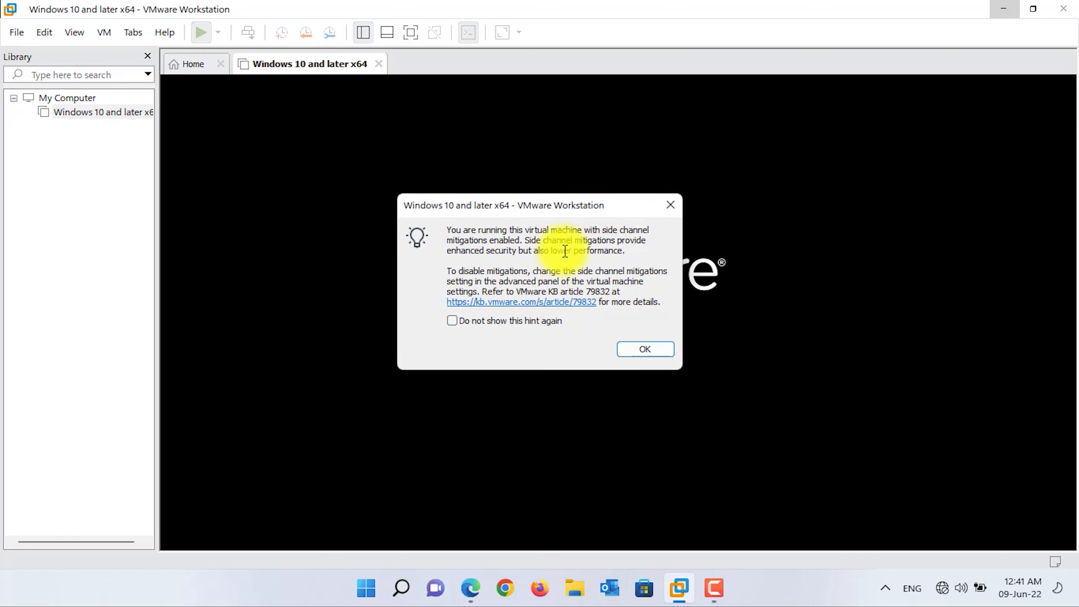
pyautogui.click(634, 348)
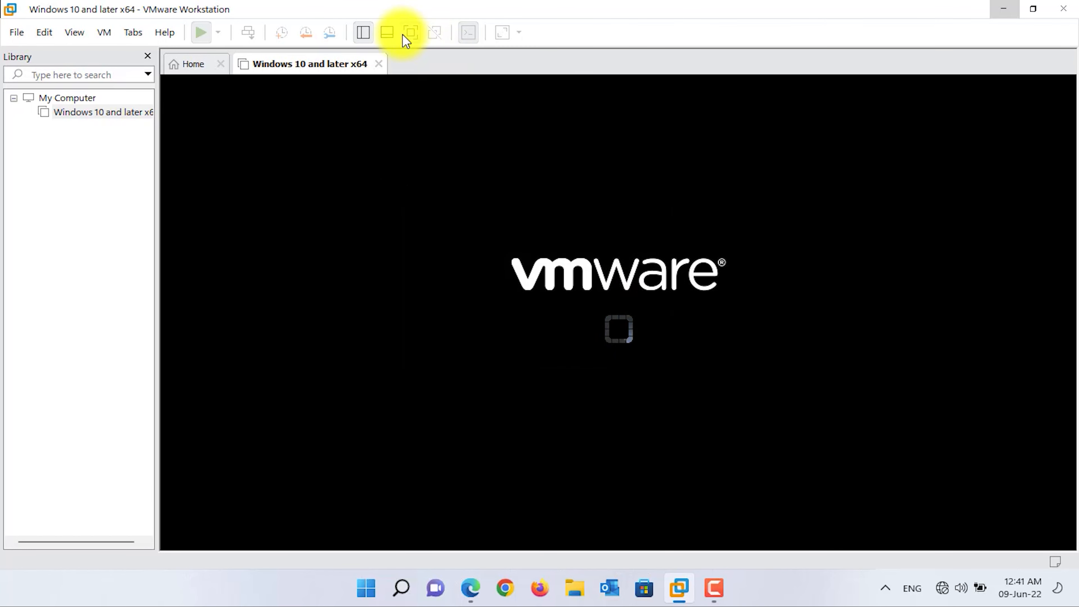
pyautogui.click(389, 36)
pyautogui.click(411, 32)
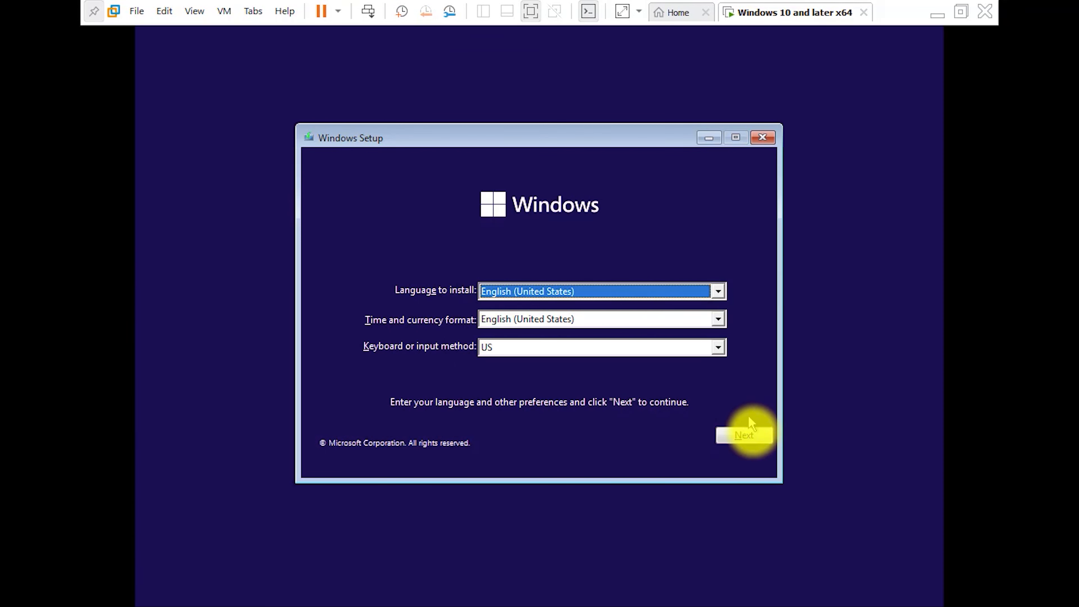
# Step: In Windows Setup, start installing without a product key and choose Windows 11 Pro
pyautogui.click(761, 437)
pyautogui.click(557, 311)
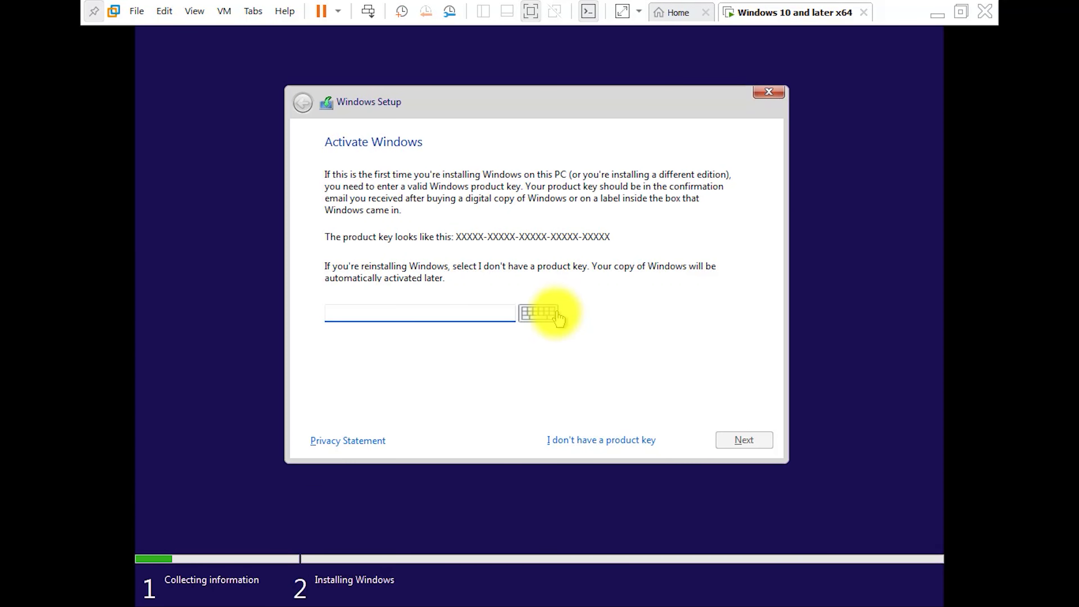
pyautogui.click(589, 440)
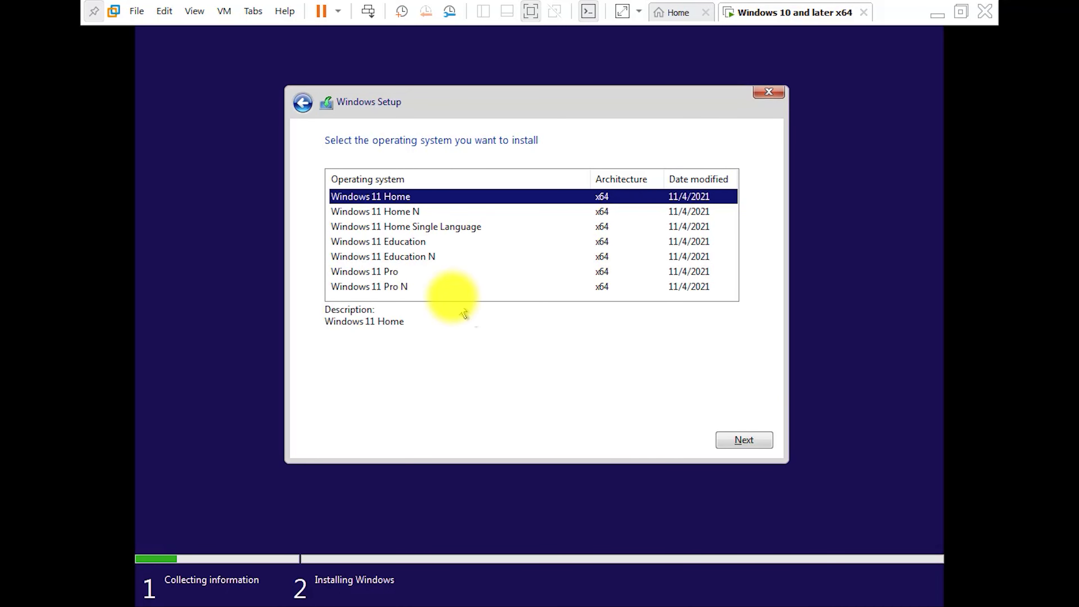
pyautogui.click(429, 272)
pyautogui.click(727, 440)
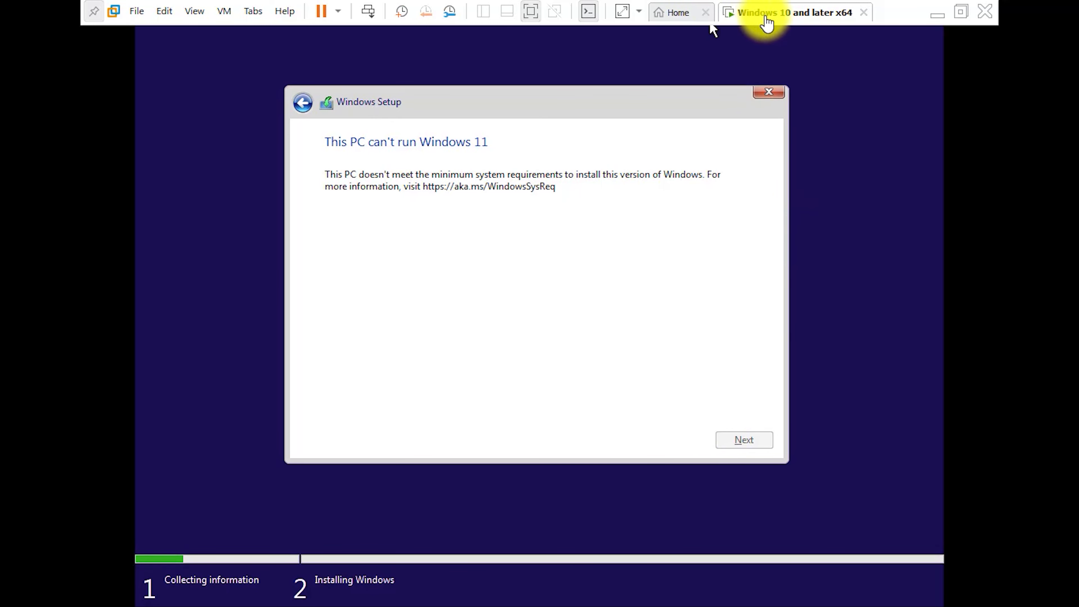
# Step: Exit full screen, power off the Windows 10 and later x64 VM, and view My Computer
pyautogui.click(961, 13)
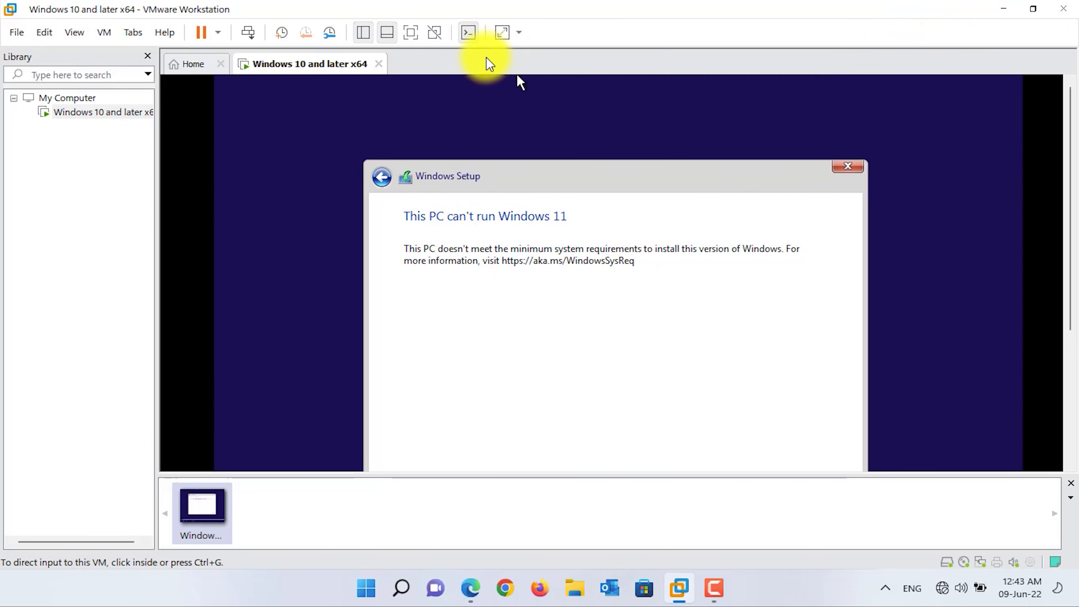
pyautogui.rightClick(261, 66)
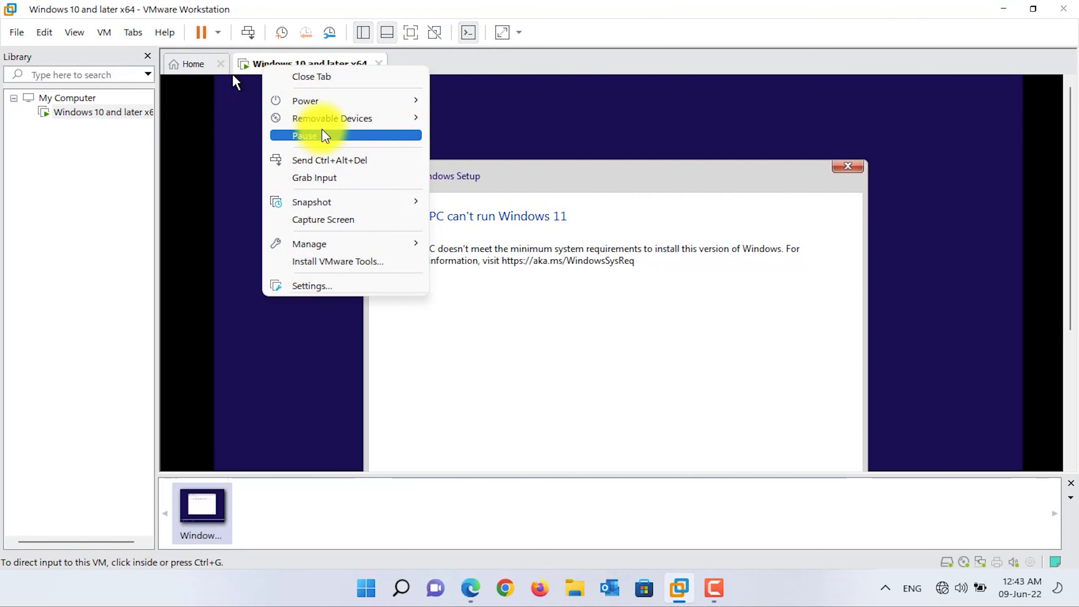
pyautogui.moveTo(357, 104)
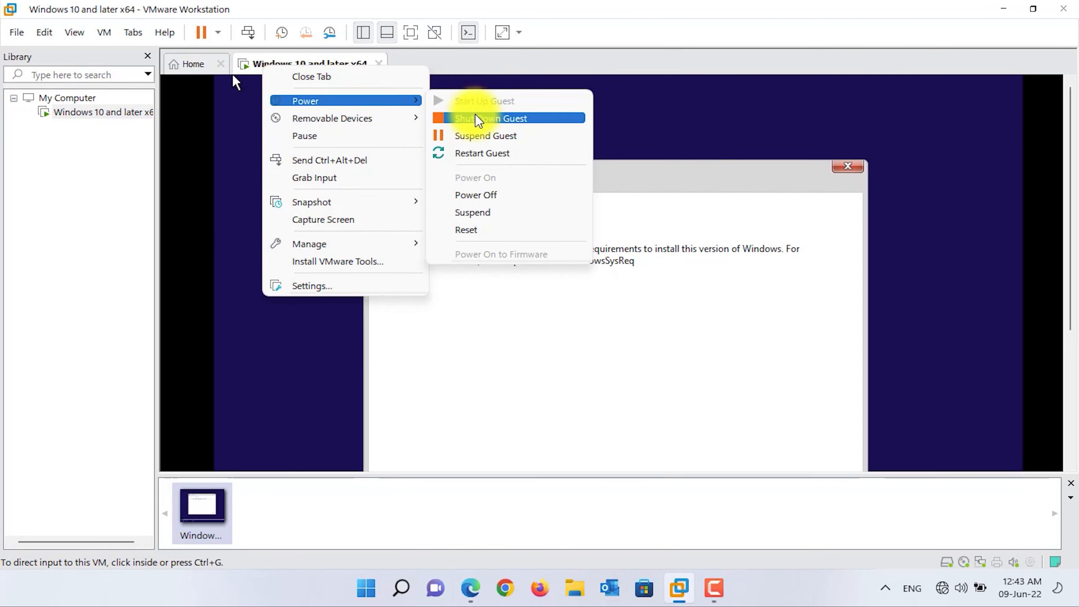
pyautogui.click(488, 196)
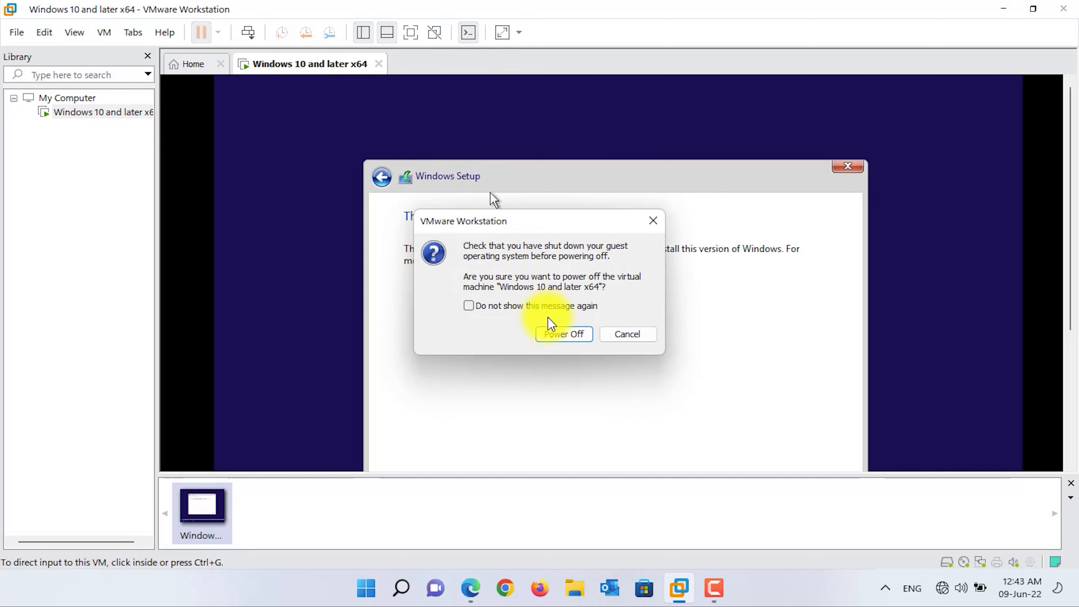
pyautogui.click(555, 328)
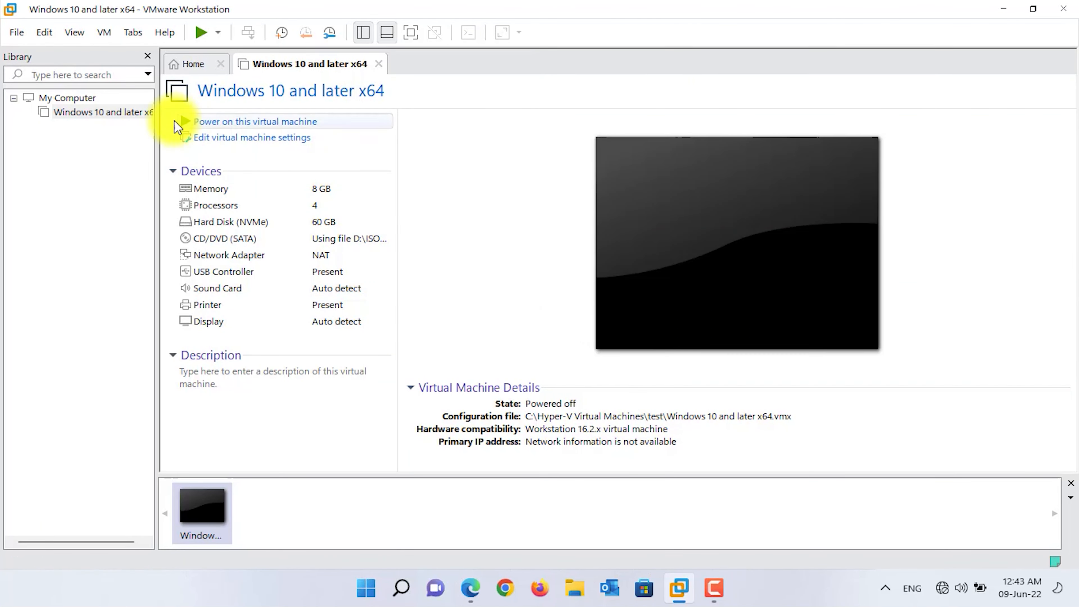
pyautogui.click(84, 98)
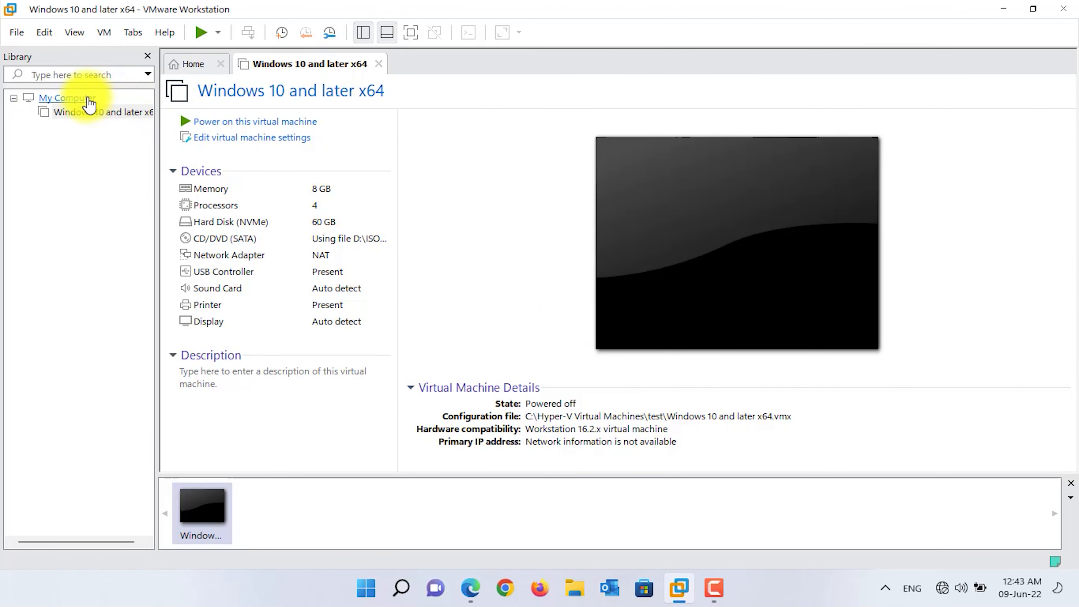
# Step: Start a Typical new VM installing from the Windows 11 21H2 AIO disc image
pyautogui.click(202, 67)
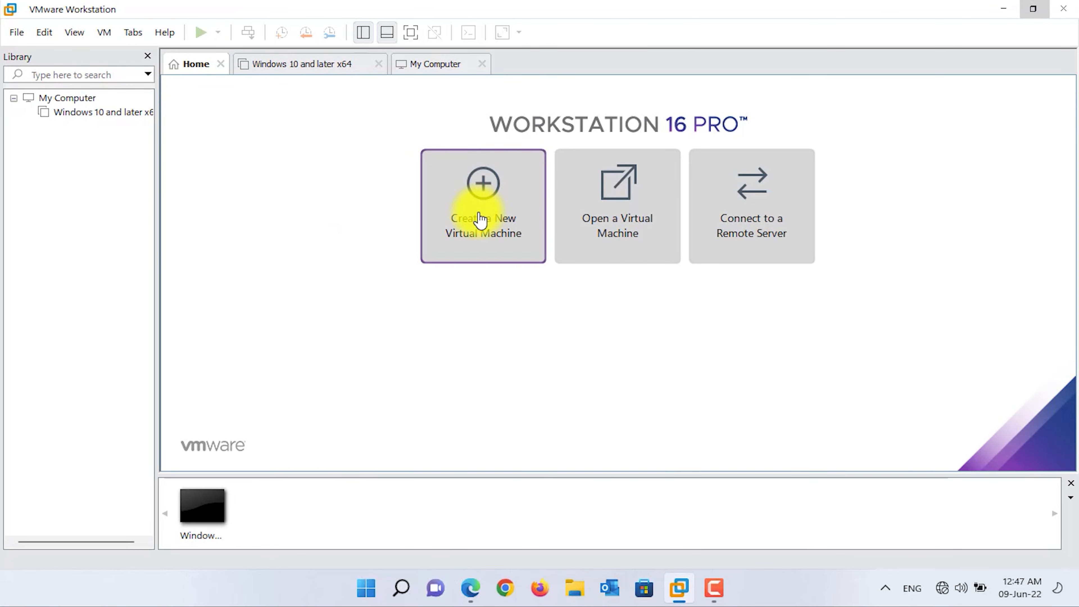
pyautogui.click(480, 219)
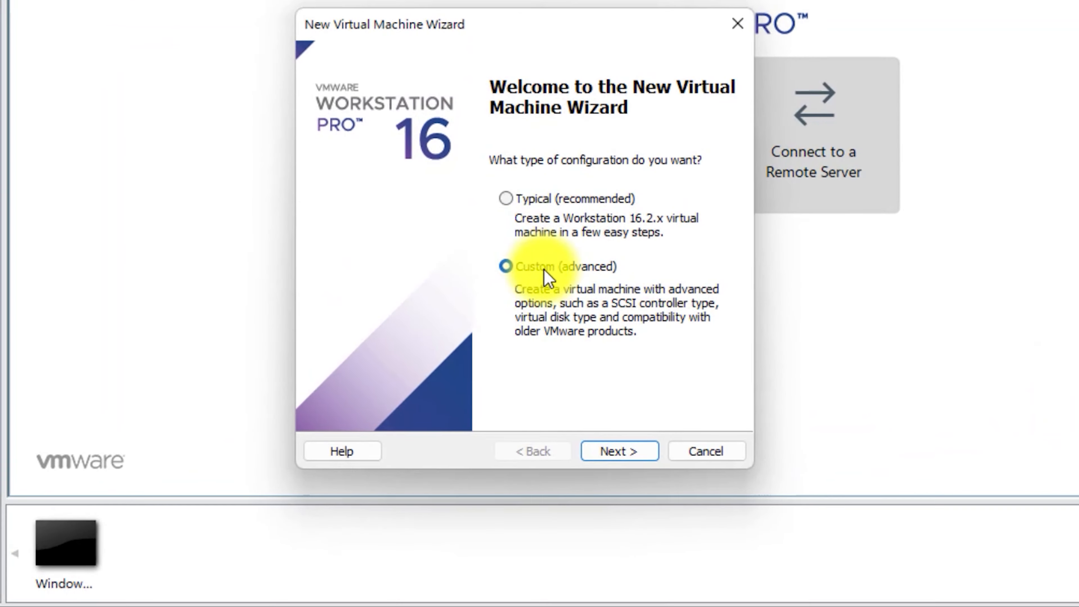
pyautogui.click(533, 200)
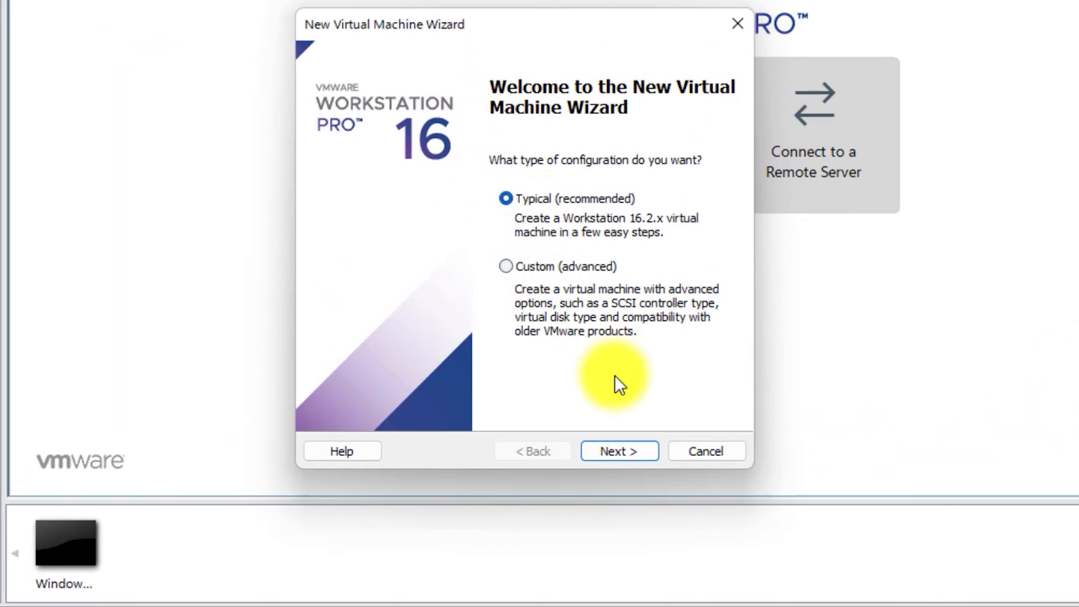
pyautogui.click(634, 454)
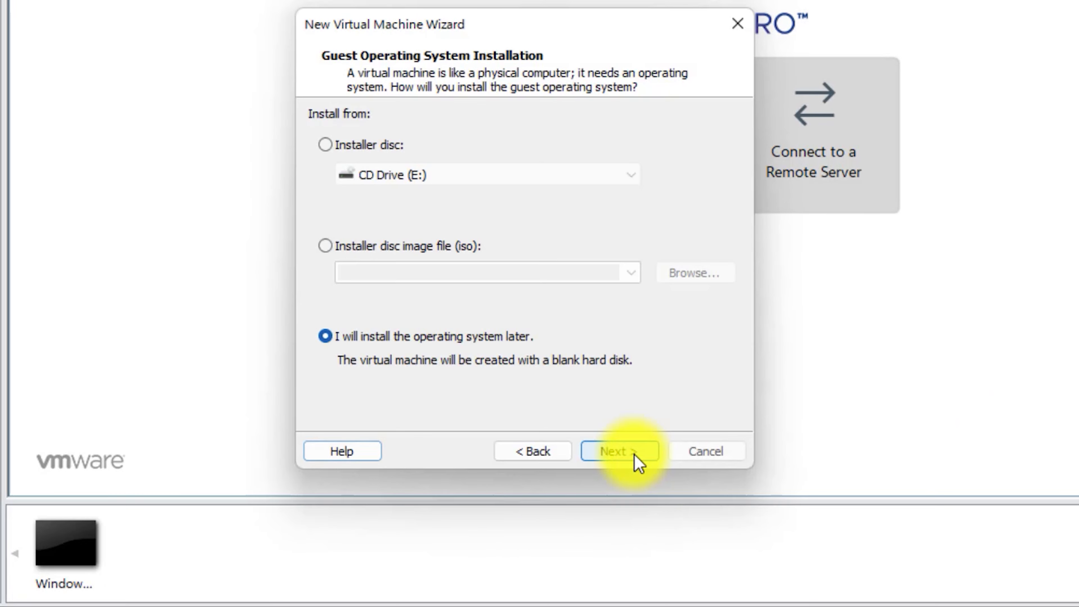
pyautogui.click(410, 247)
pyautogui.click(686, 276)
pyautogui.click(601, 303)
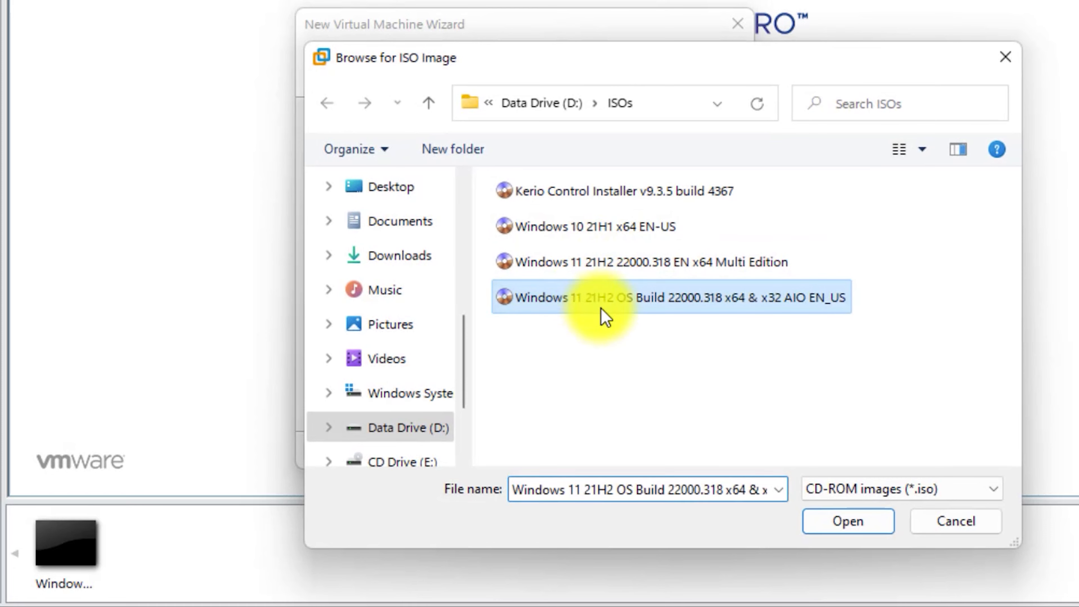
pyautogui.click(835, 529)
pyautogui.click(621, 453)
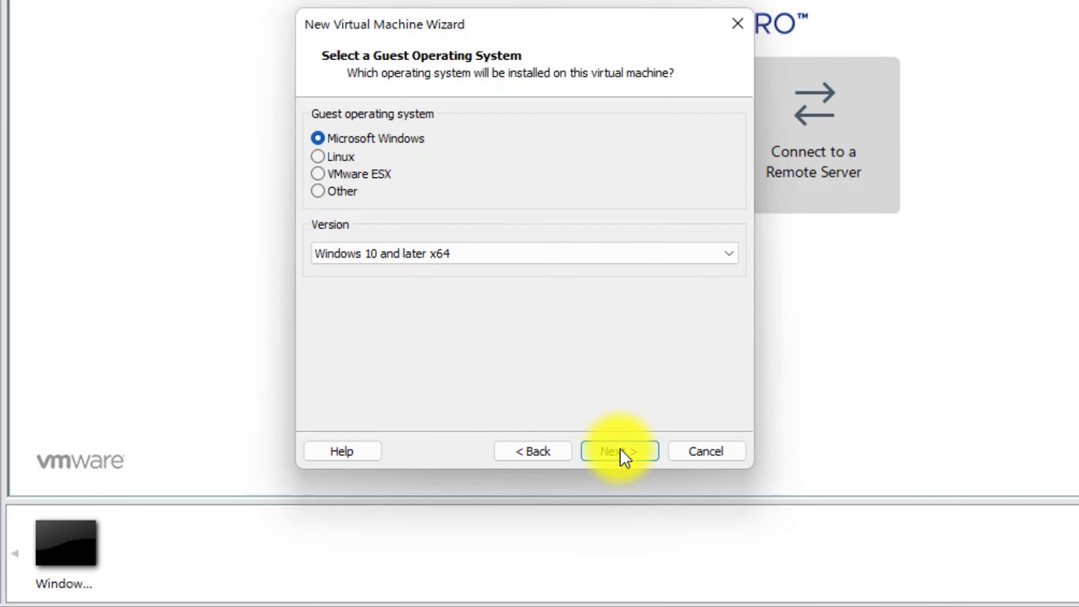
# Step: Keep Windows 10 and later x64 as the guest version and name the VM Windows 11
pyautogui.click(508, 274)
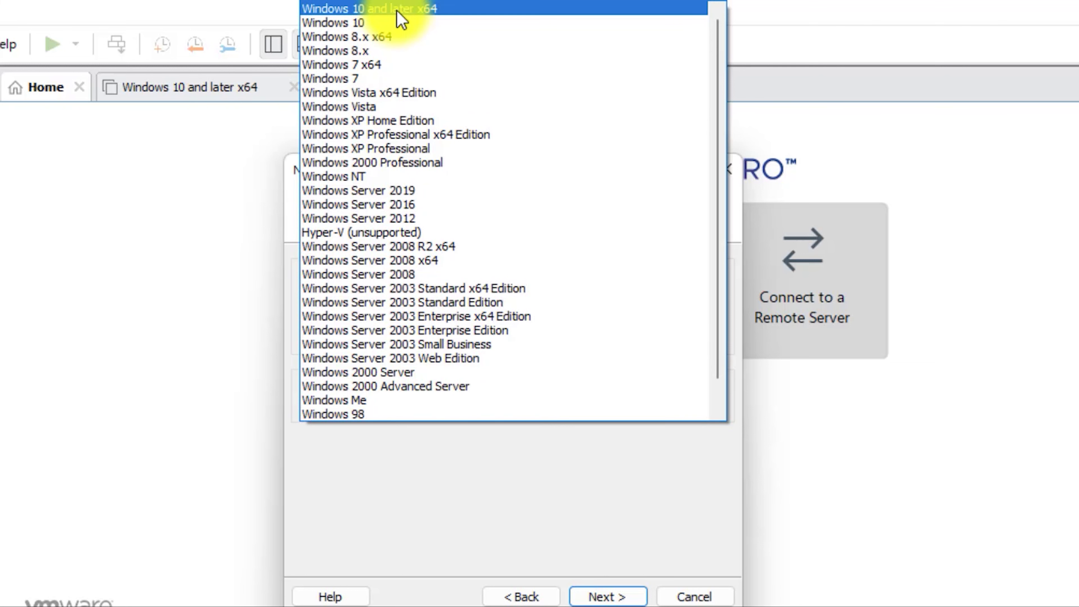
pyautogui.click(406, 10)
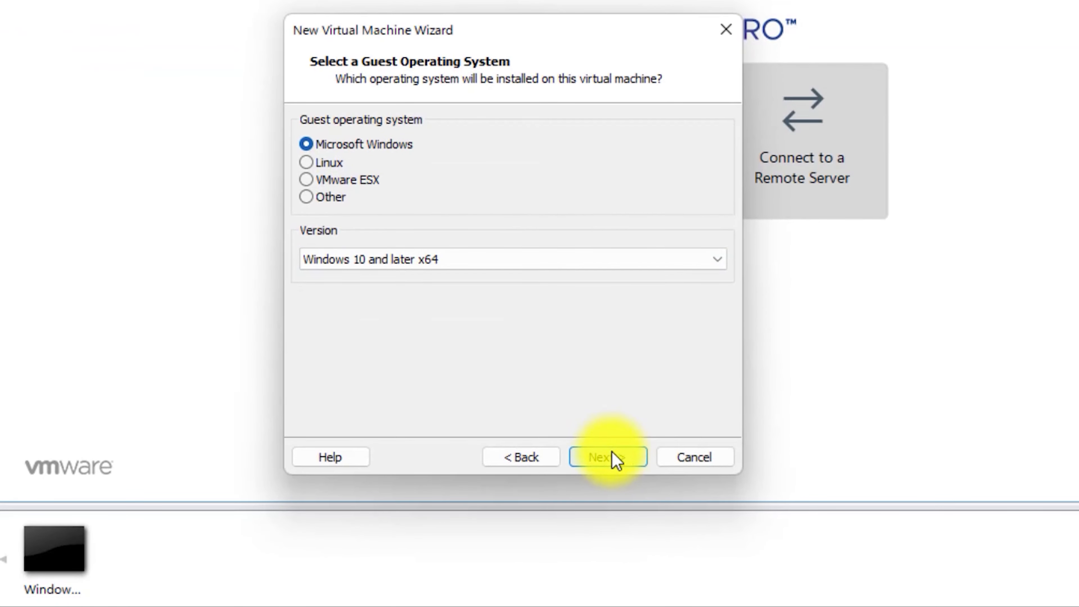
pyautogui.click(616, 458)
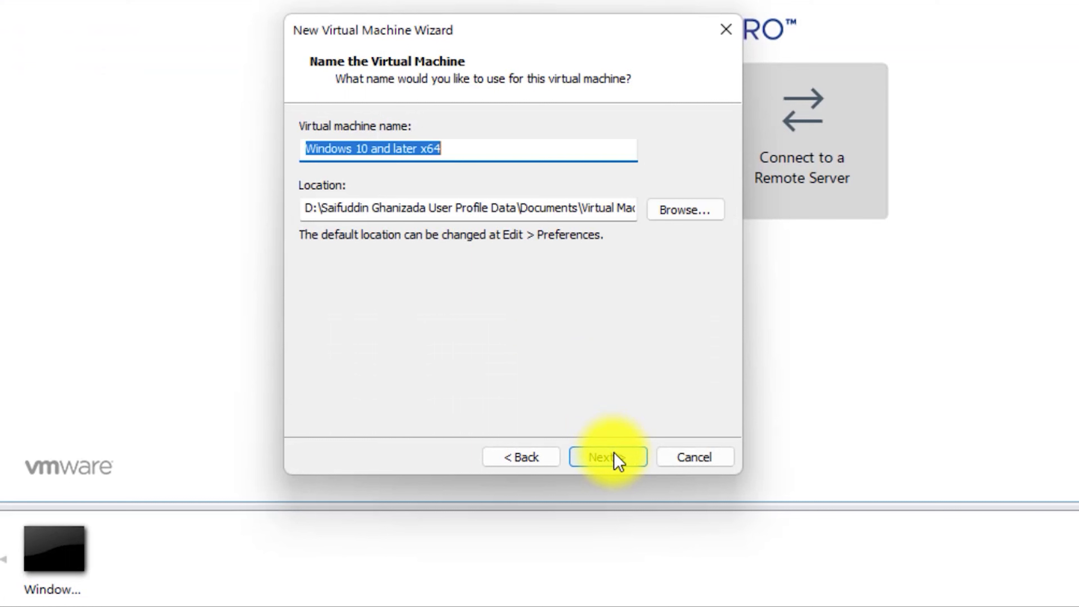
pyautogui.write('Windows 11')
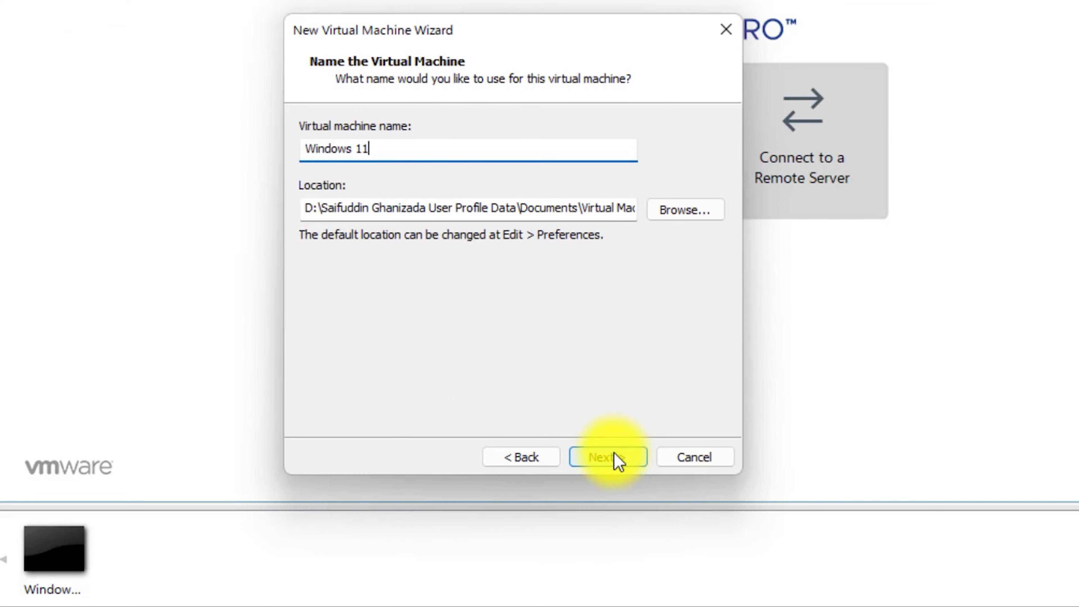
# Step: Save it in a new 'Windows 11 on VM' folder under Hyper-V Virtual Machines, keeping the 60 GB disk, and create it
pyautogui.click(682, 213)
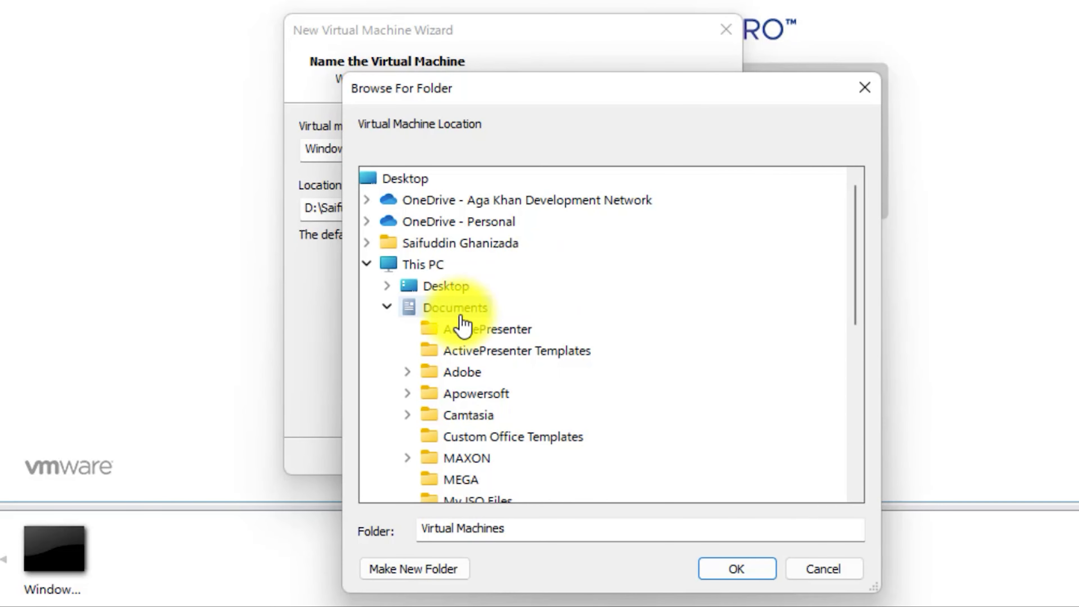
pyautogui.click(392, 306)
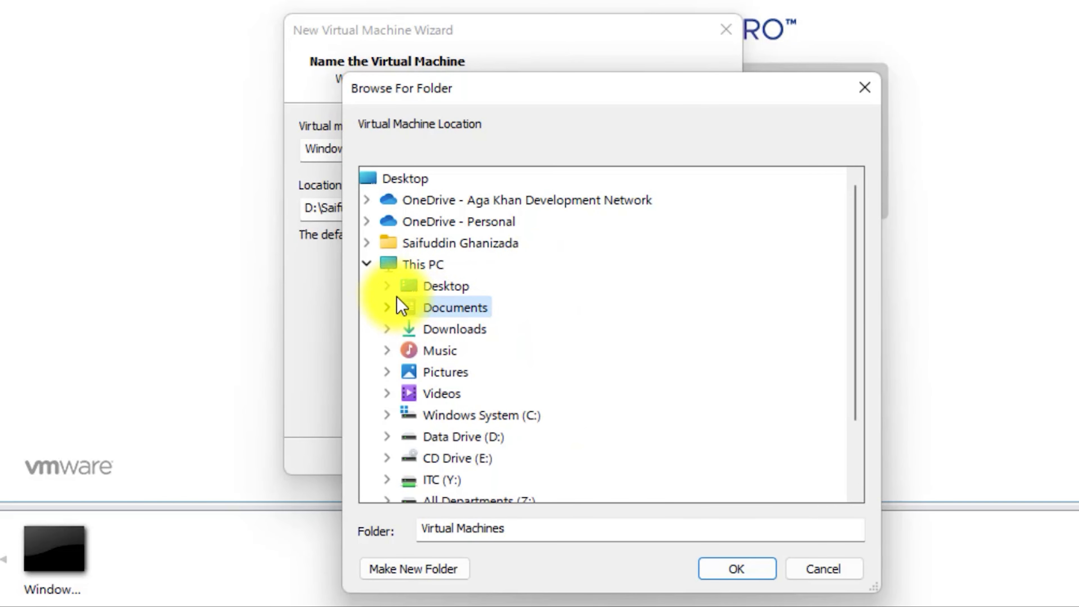
pyautogui.doubleClick(489, 416)
pyautogui.doubleClick(494, 330)
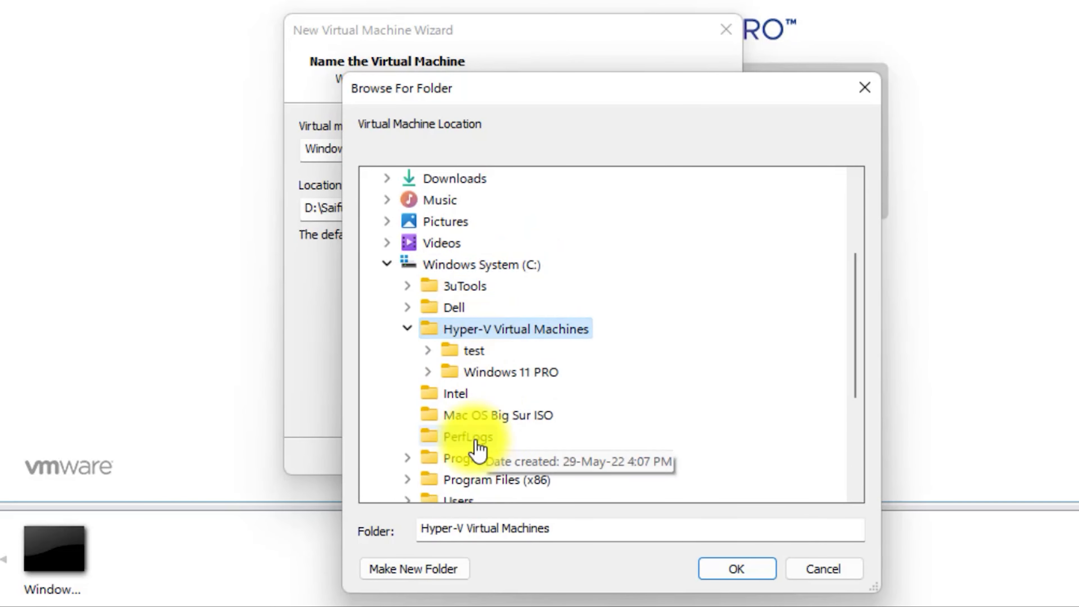
pyautogui.click(447, 569)
pyautogui.write('Window')
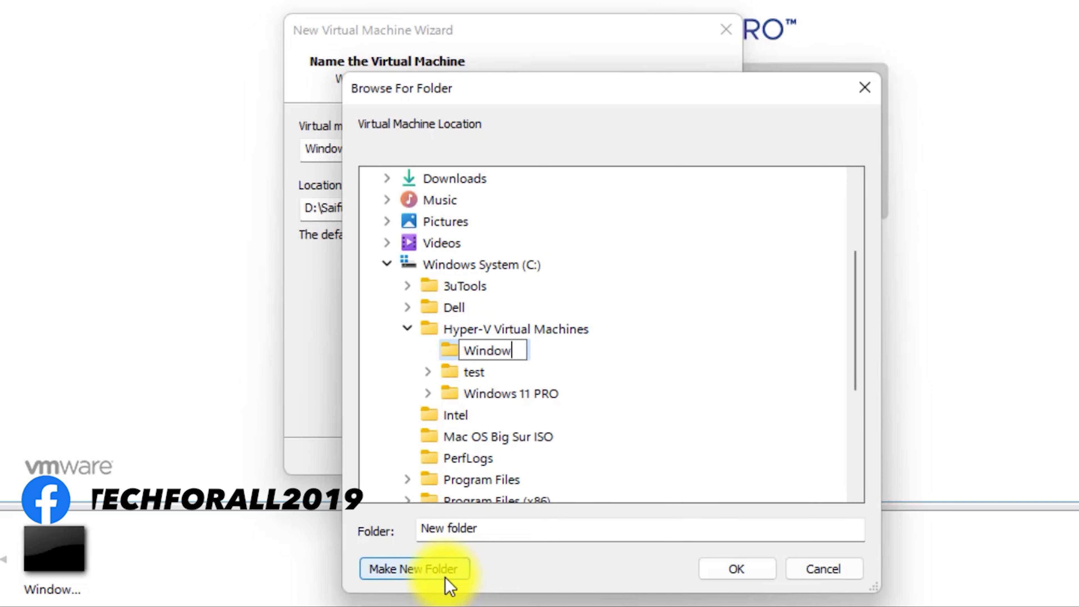
pyautogui.write('s 11 on VM')
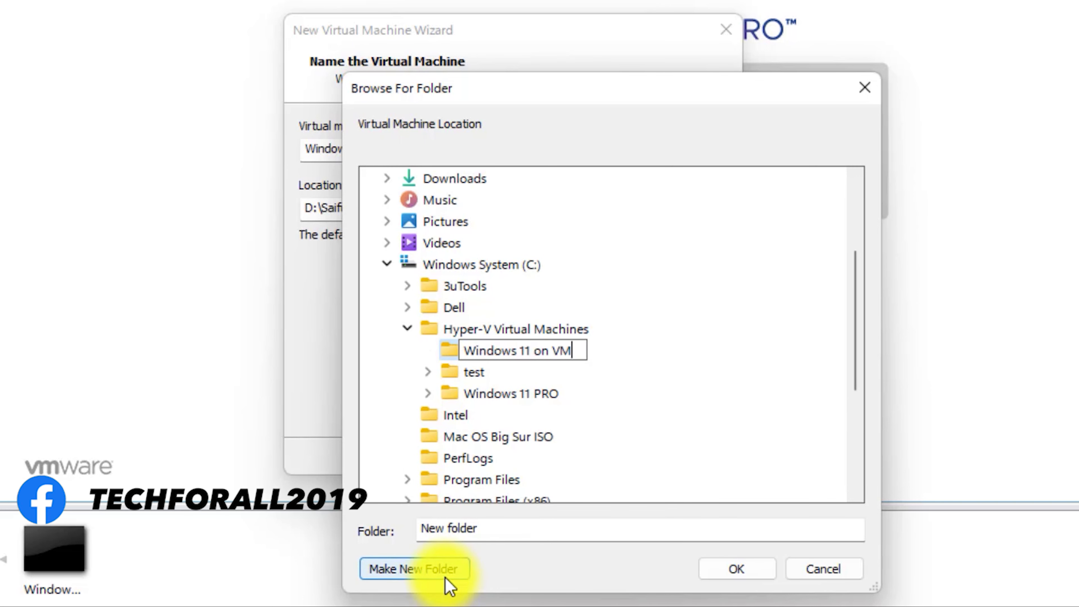
pyautogui.press('Return')
pyautogui.click(723, 572)
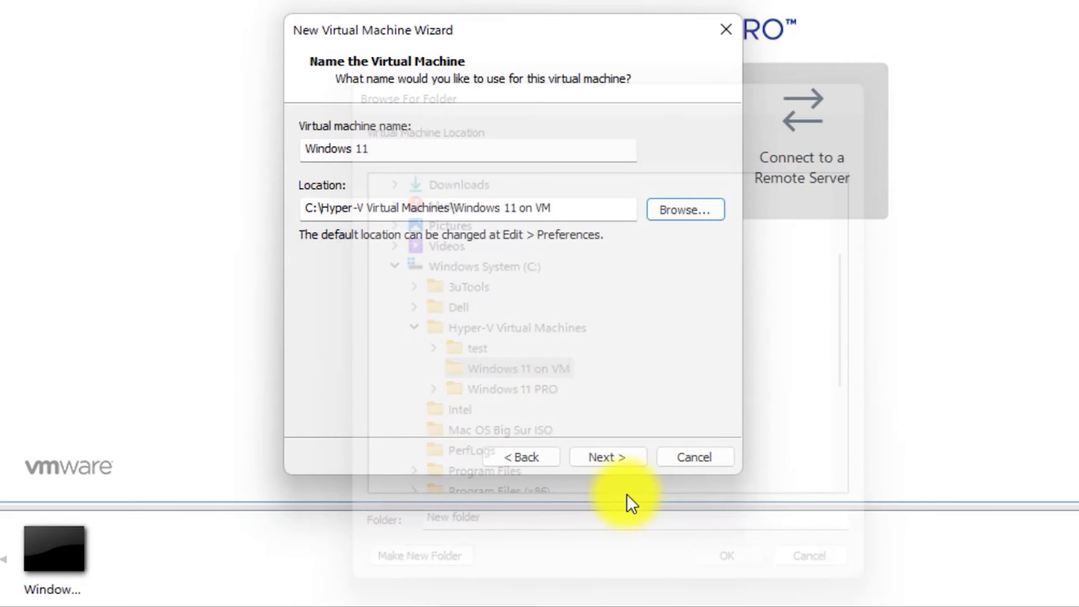
pyautogui.click(589, 455)
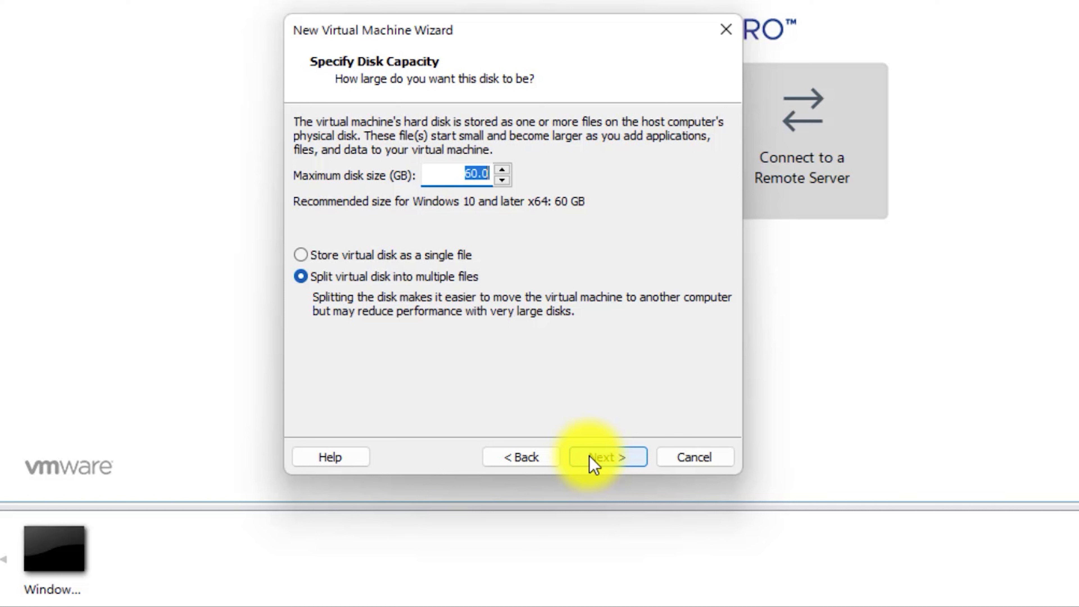
pyautogui.click(616, 455)
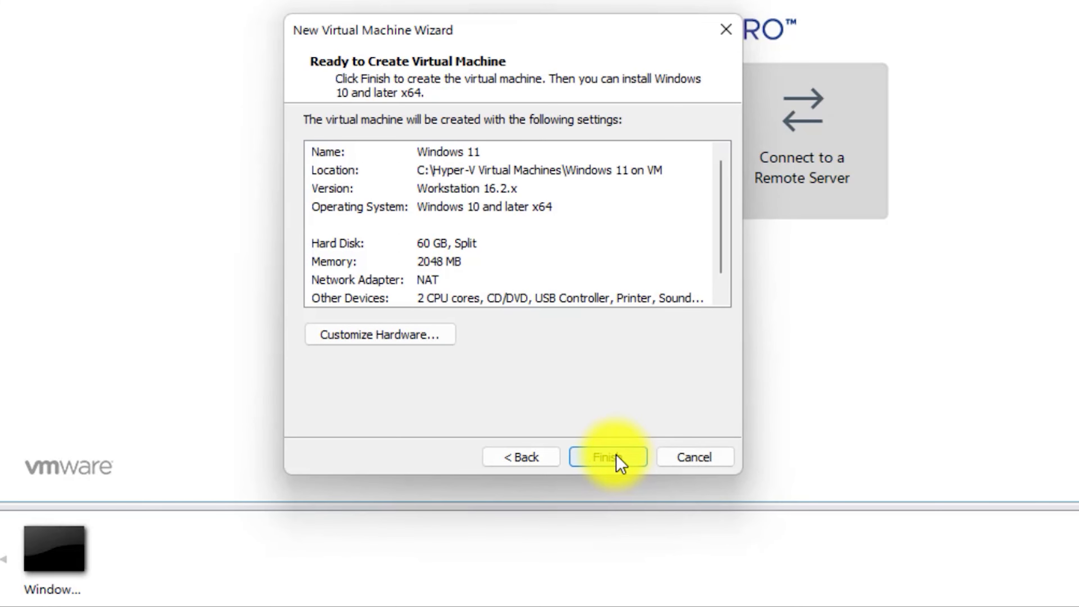
pyautogui.click(616, 454)
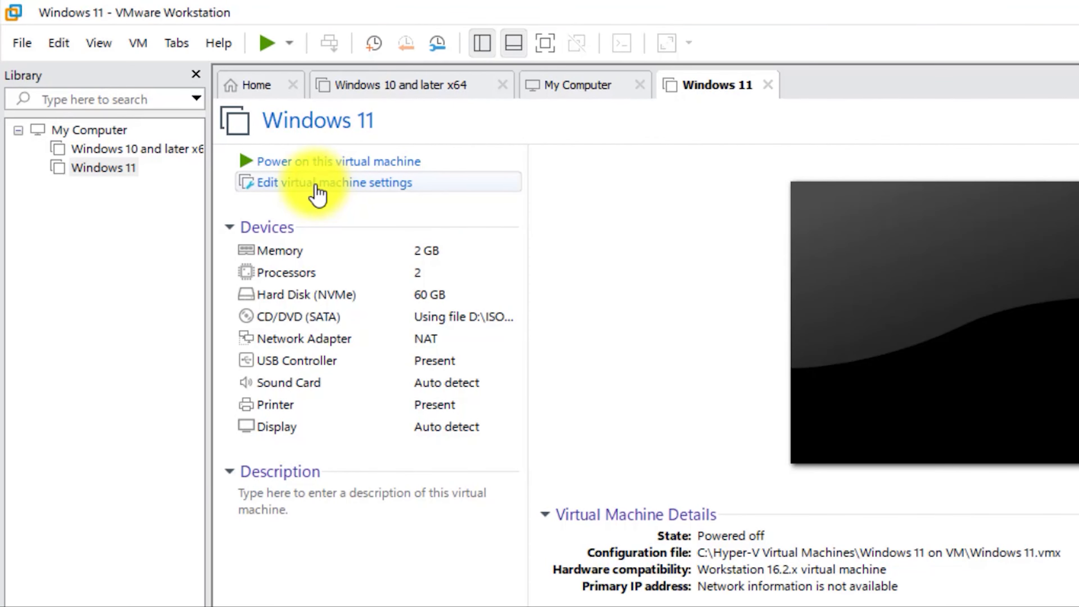
# Step: Give the Windows 11 VM 8 GB memory and 4 cores per processor, then view its Options
pyautogui.click(369, 189)
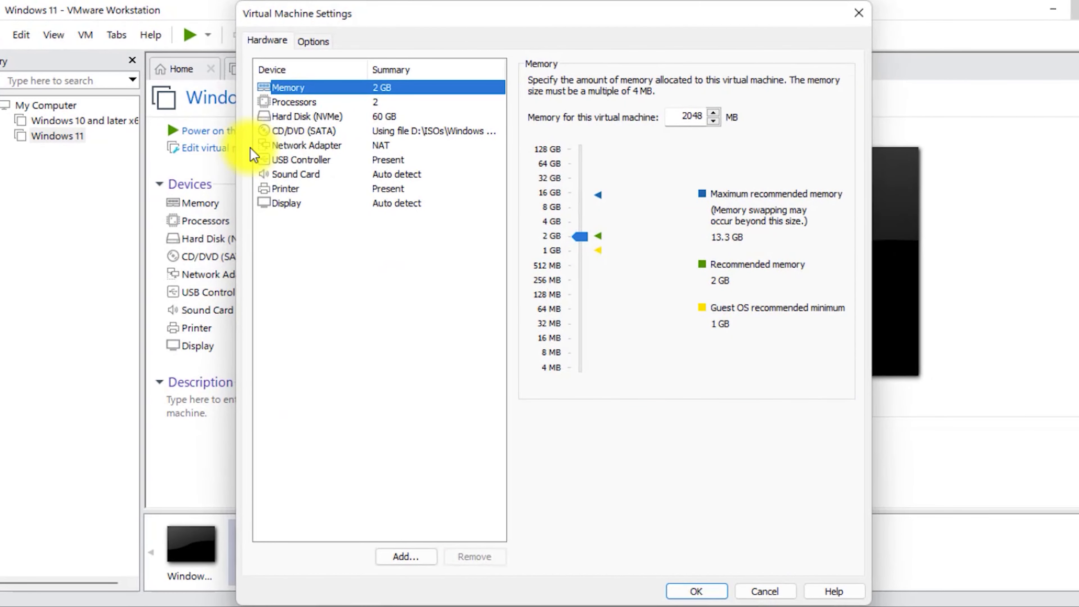
pyautogui.moveTo(580, 237); pyautogui.dragTo(580, 216)
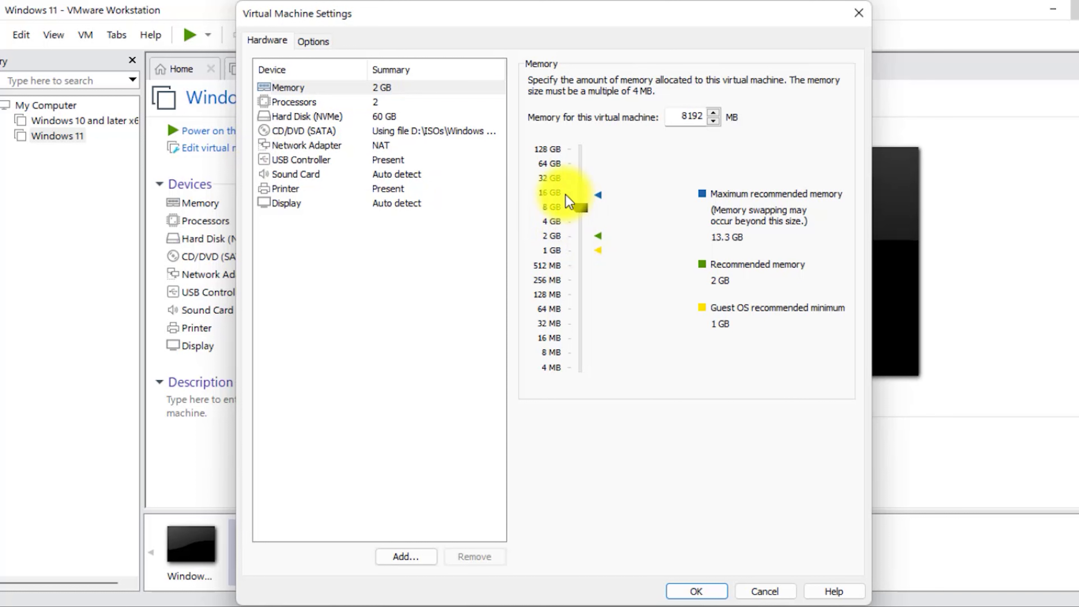
pyautogui.click(404, 102)
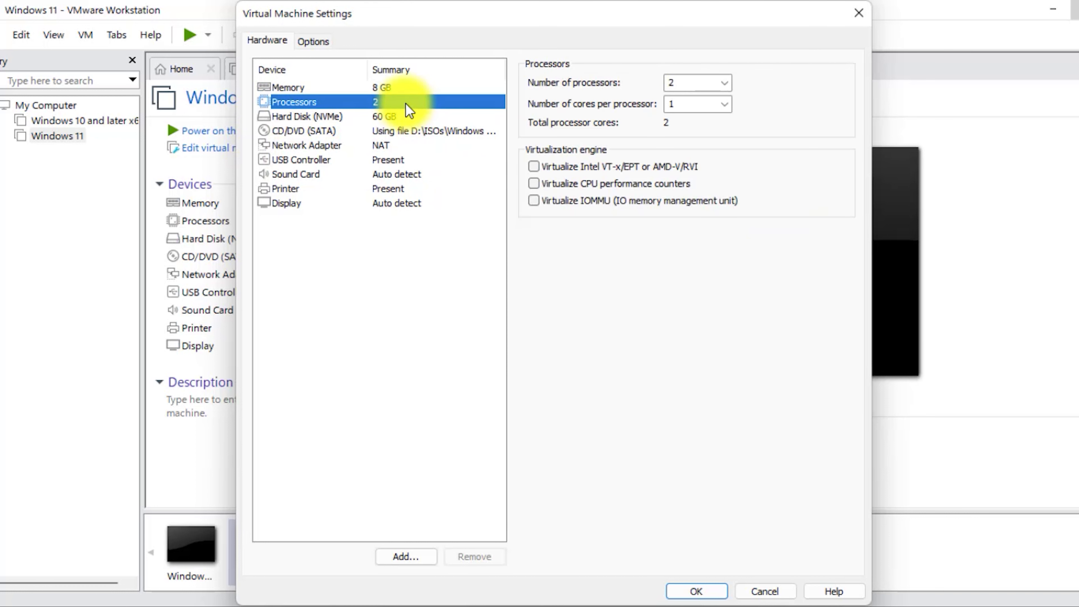
pyautogui.click(726, 106)
pyautogui.click(697, 150)
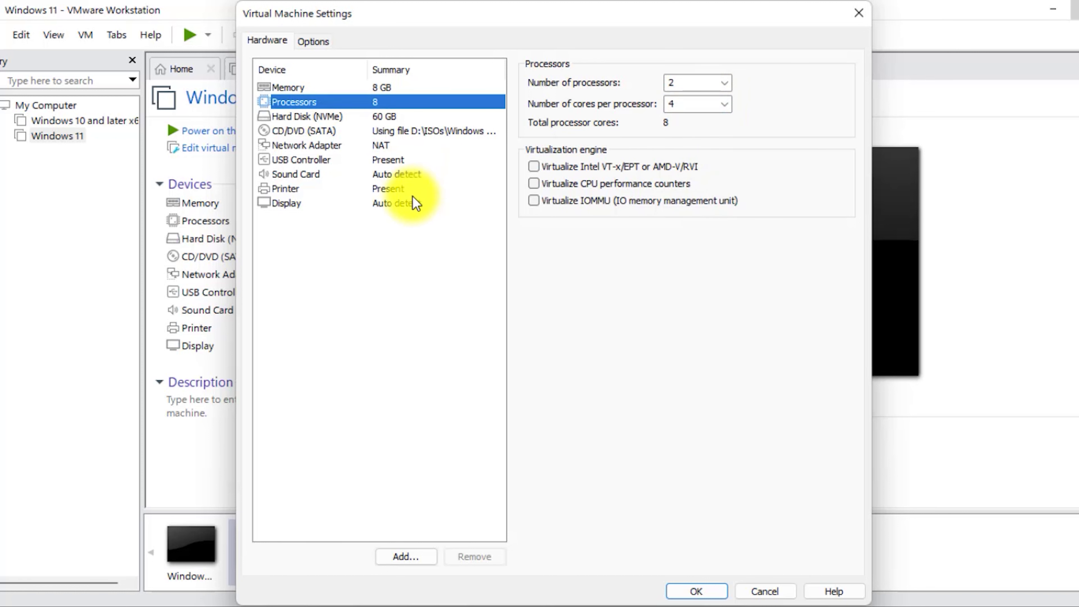
pyautogui.click(408, 204)
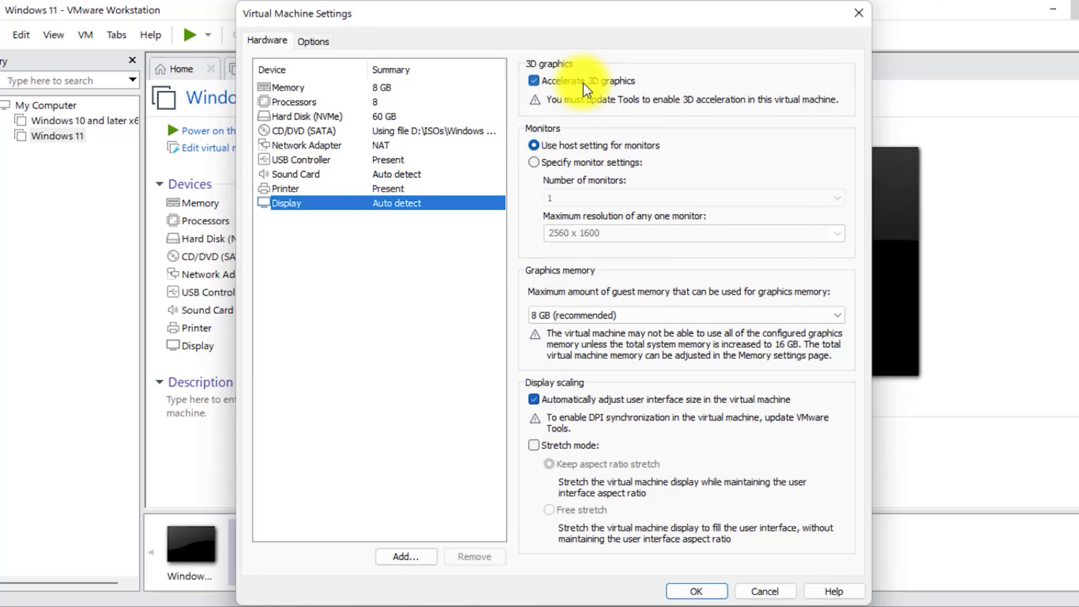
pyautogui.click(314, 46)
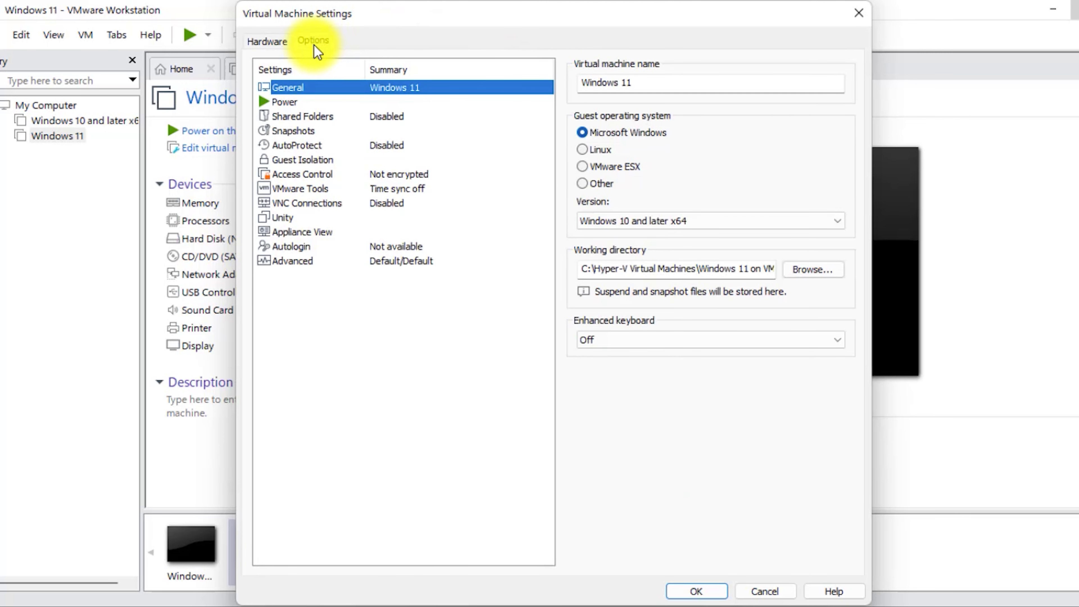
# Step: Encrypt the Windows 11 VM with a password and set its firmware type to UEFI
pyautogui.click(335, 179)
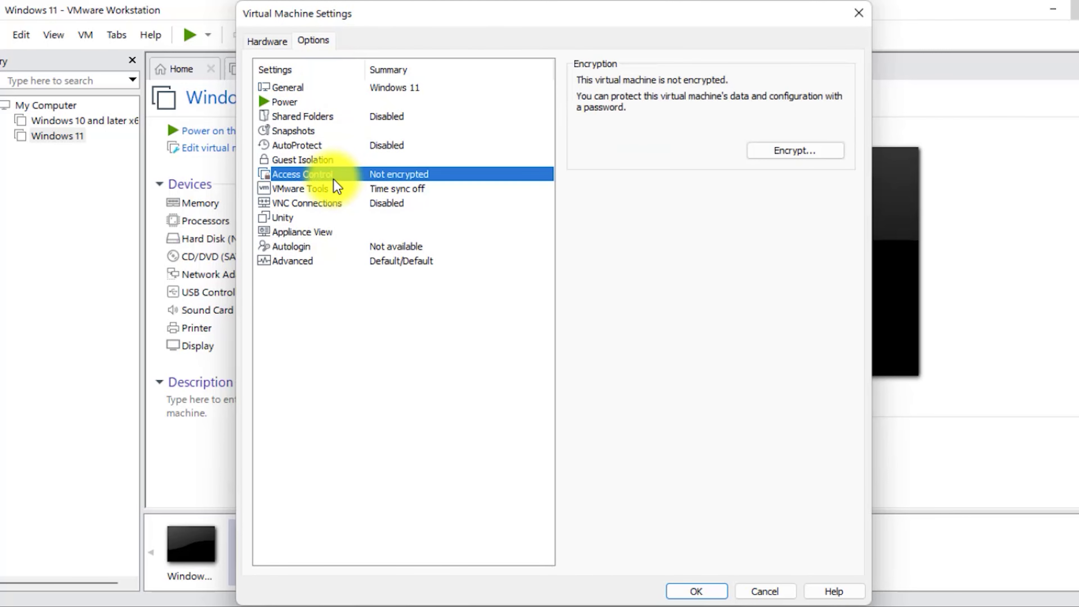
pyautogui.click(803, 155)
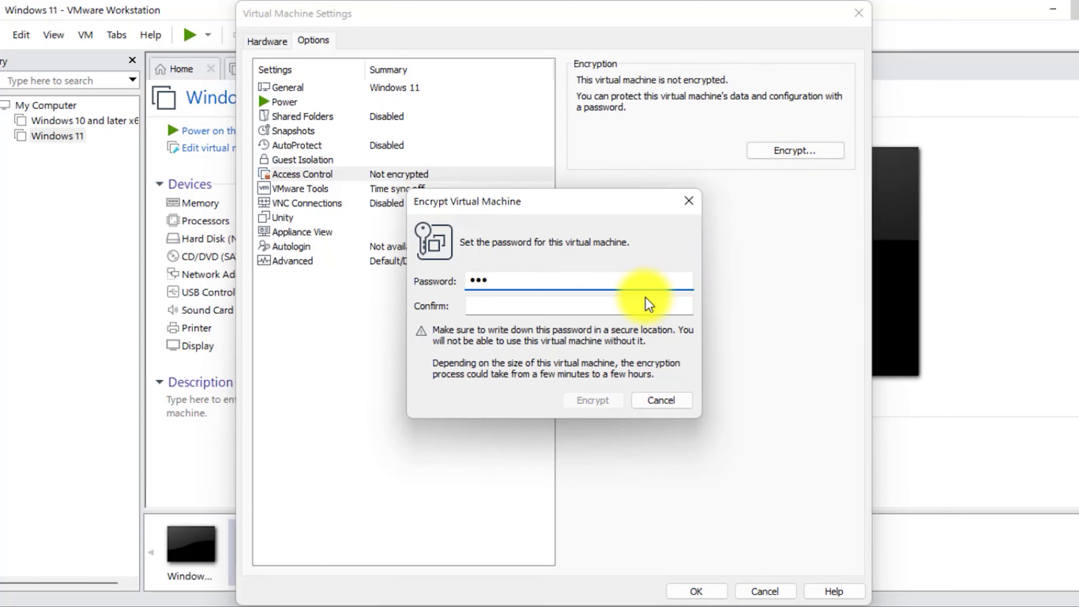
pyautogui.click(637, 303)
pyautogui.write('123')
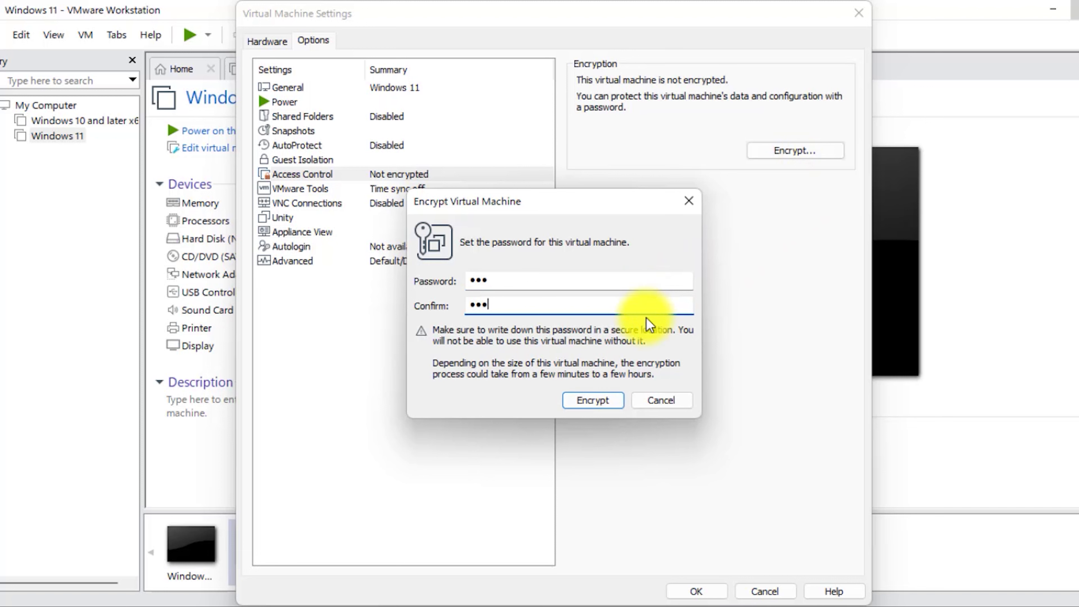
pyautogui.click(582, 402)
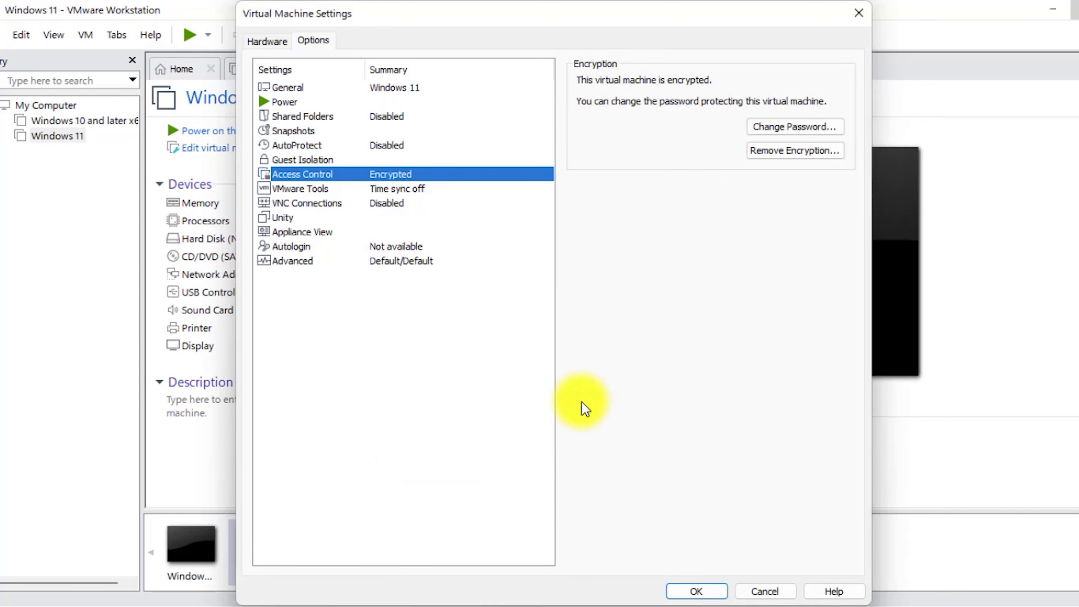
pyautogui.click(327, 266)
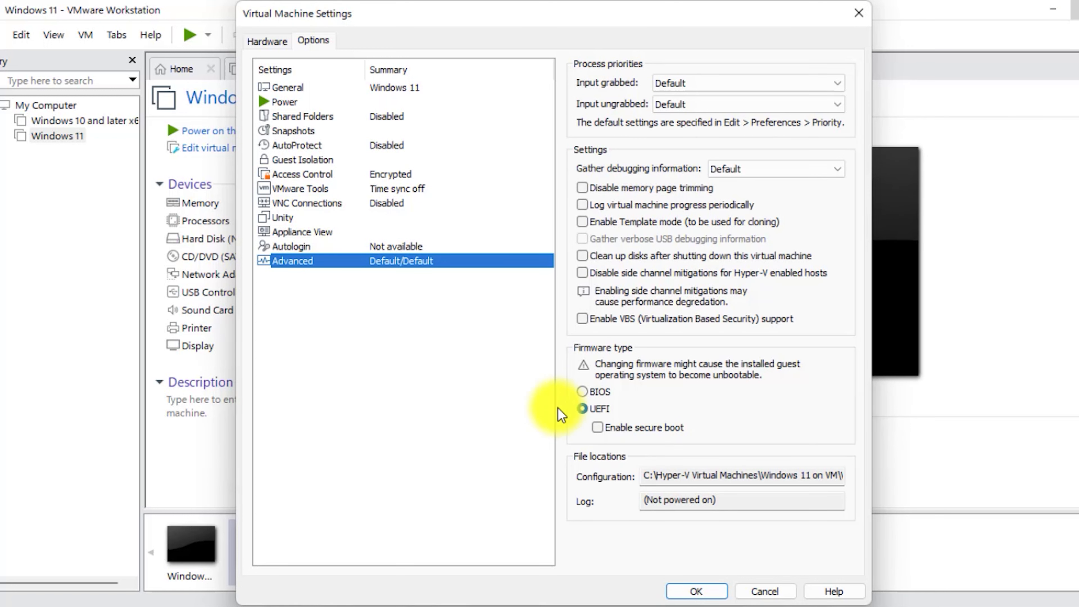
pyautogui.click(605, 410)
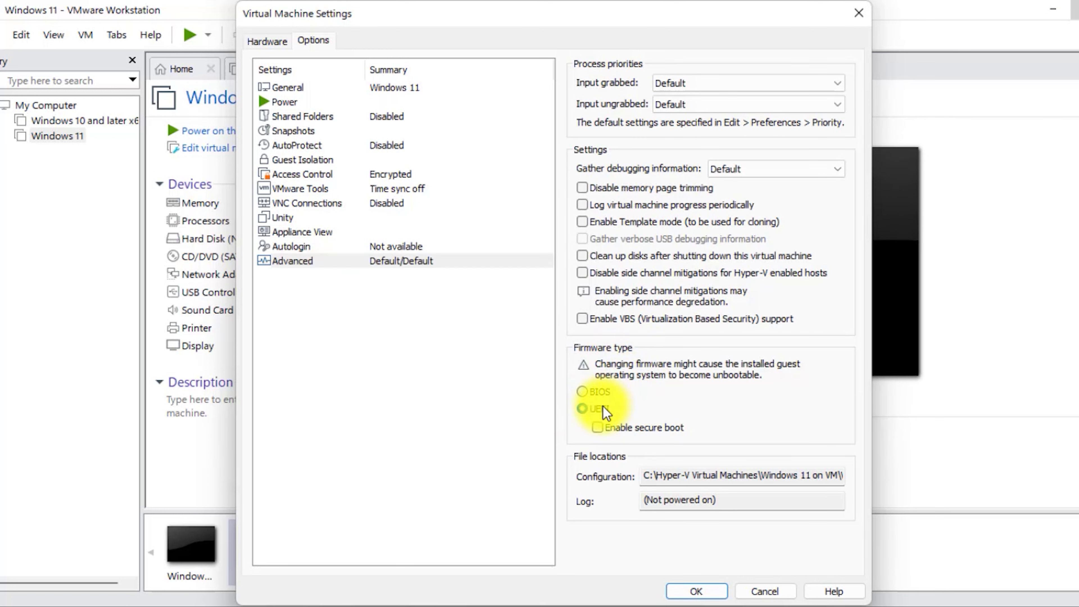
# Step: Enable secure boot, add a Trusted Platform Module, and save the VM settings
pyautogui.click(597, 427)
pyautogui.click(268, 43)
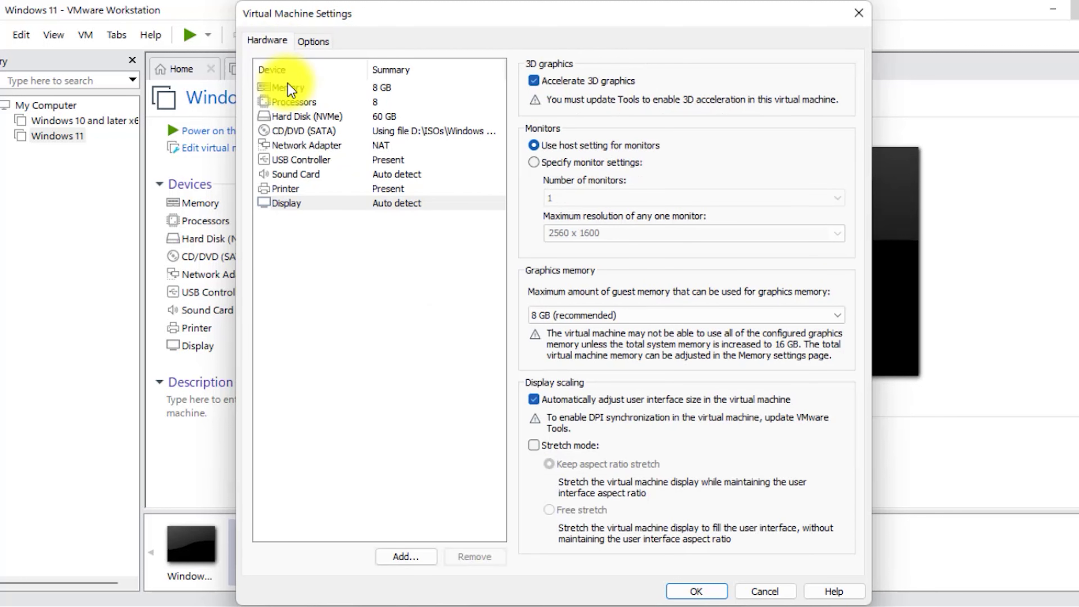
pyautogui.click(407, 560)
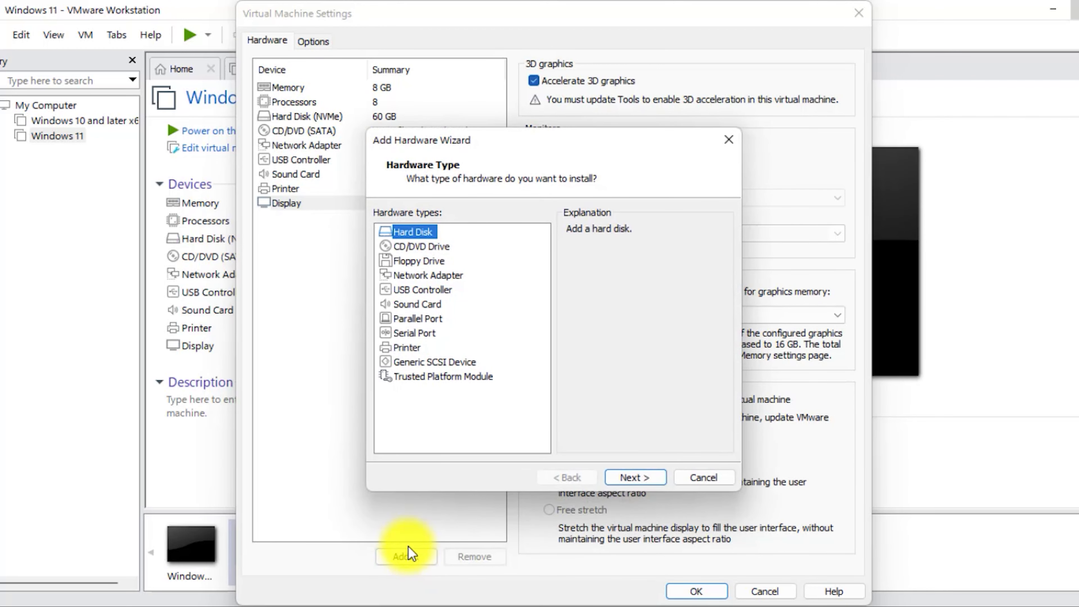
pyautogui.click(430, 376)
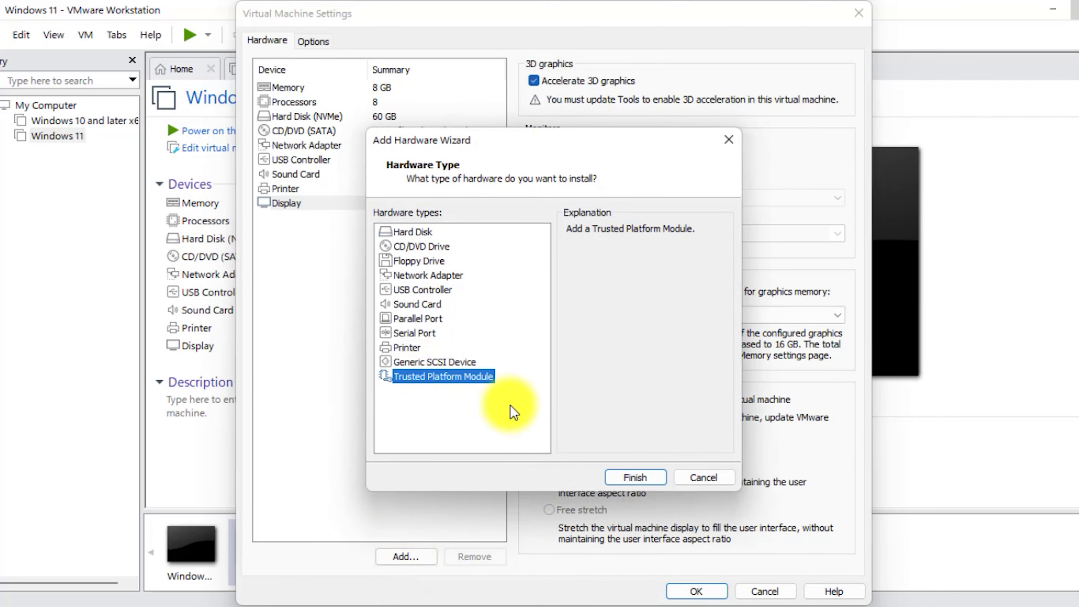
pyautogui.click(635, 477)
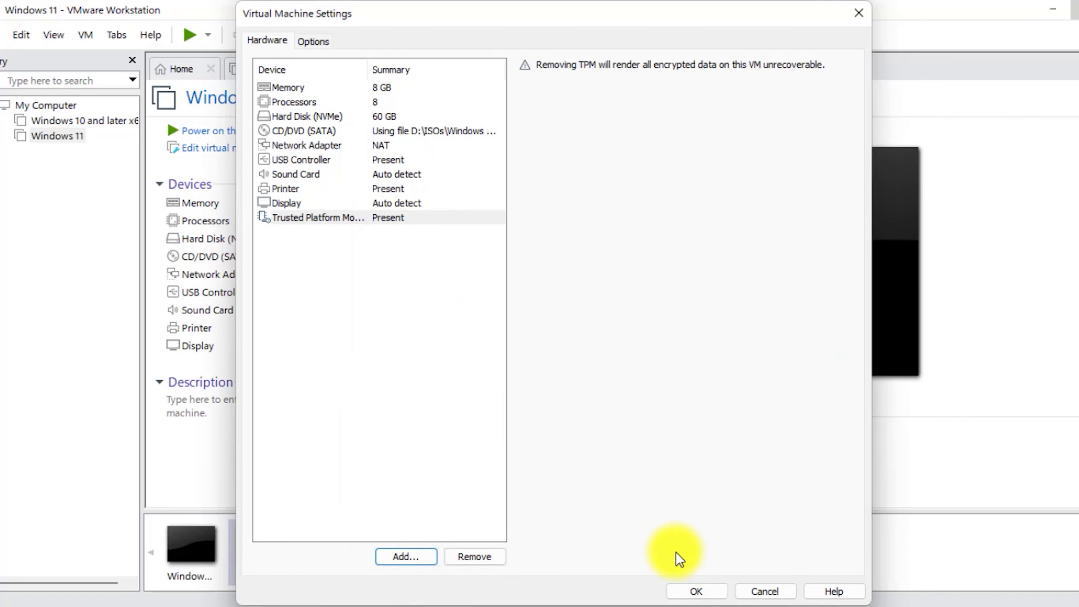
pyautogui.click(696, 591)
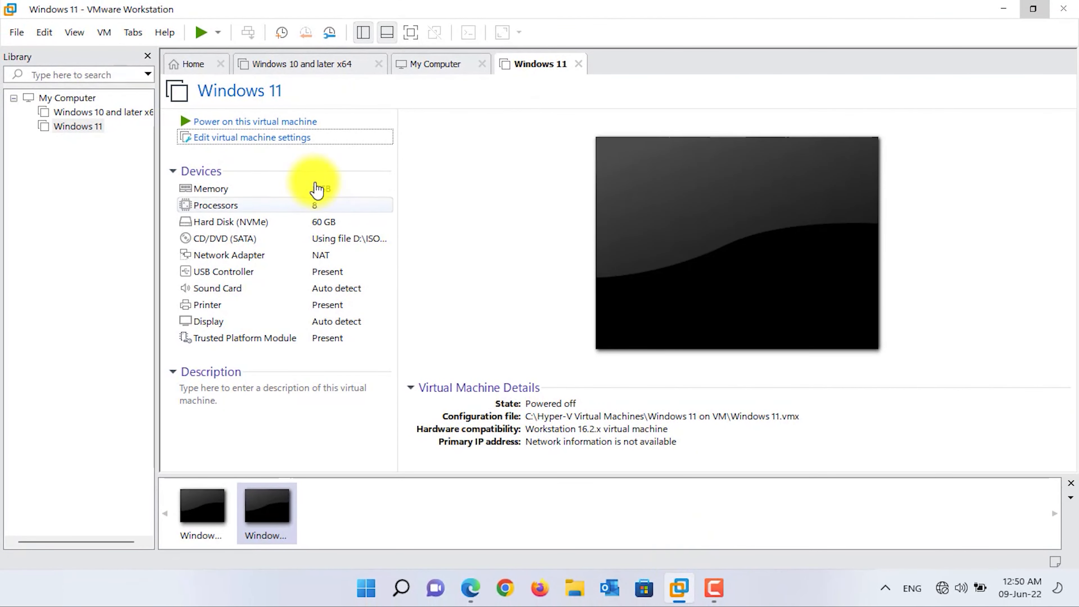
# Step: Power on the Windows 11 VM in full screen and boot it from the installation disc
pyautogui.click(263, 125)
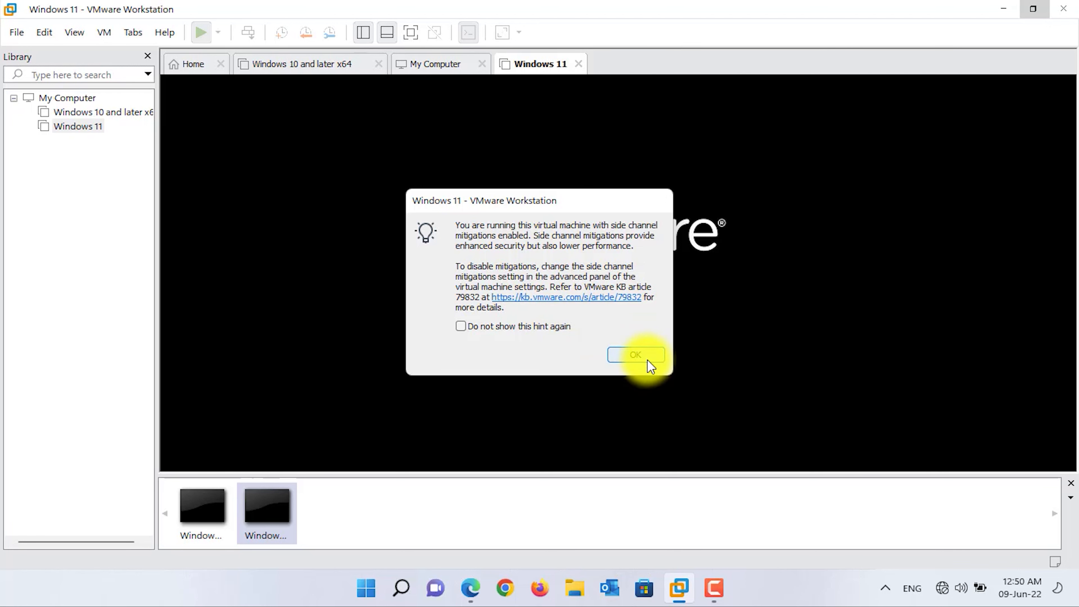
pyautogui.click(649, 364)
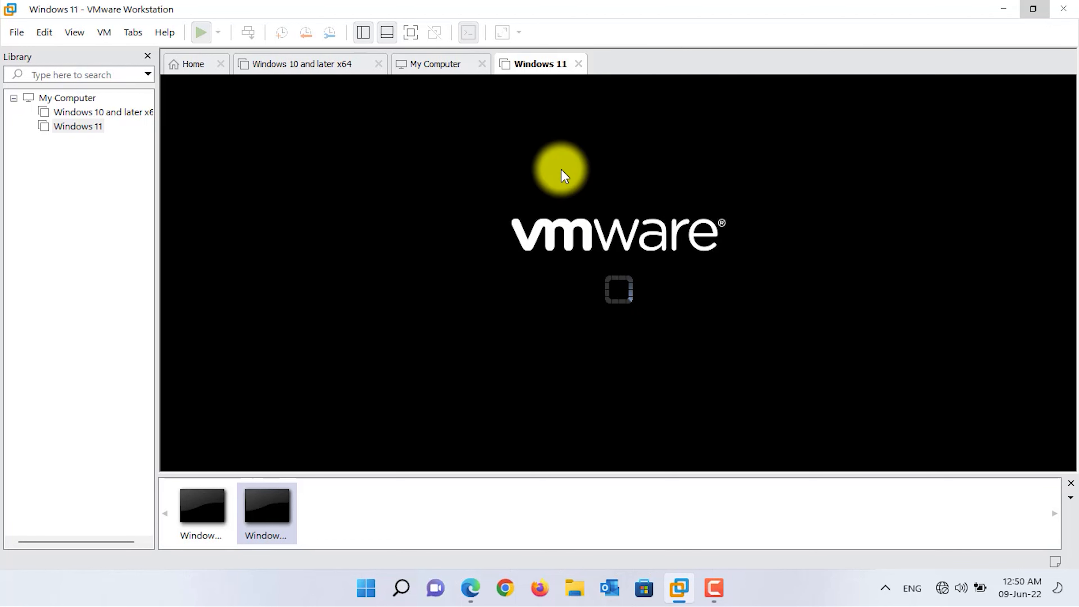
pyautogui.click(416, 32)
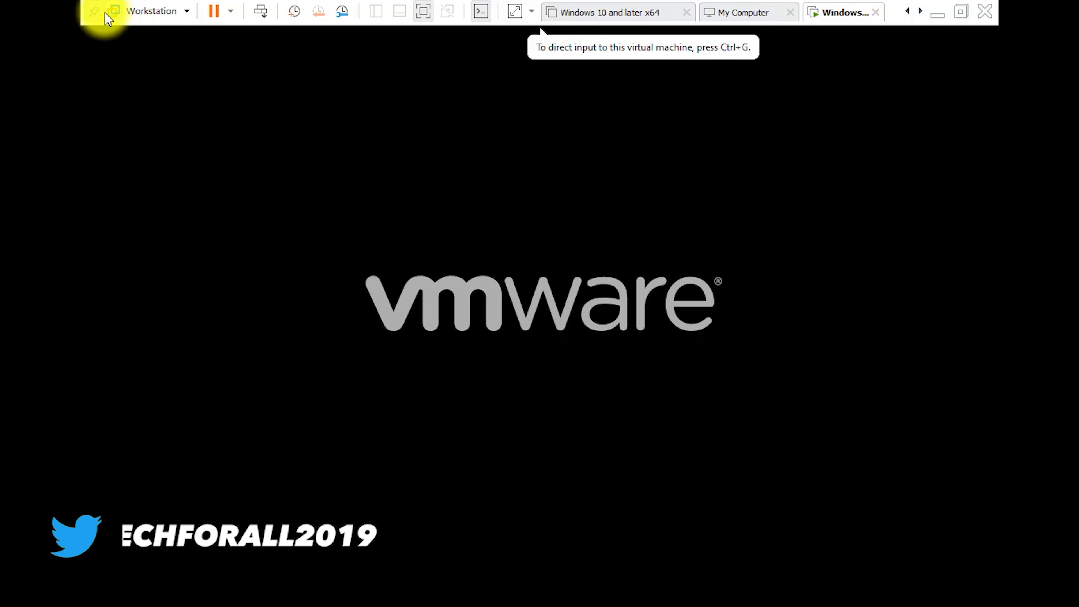
pyautogui.click(94, 11)
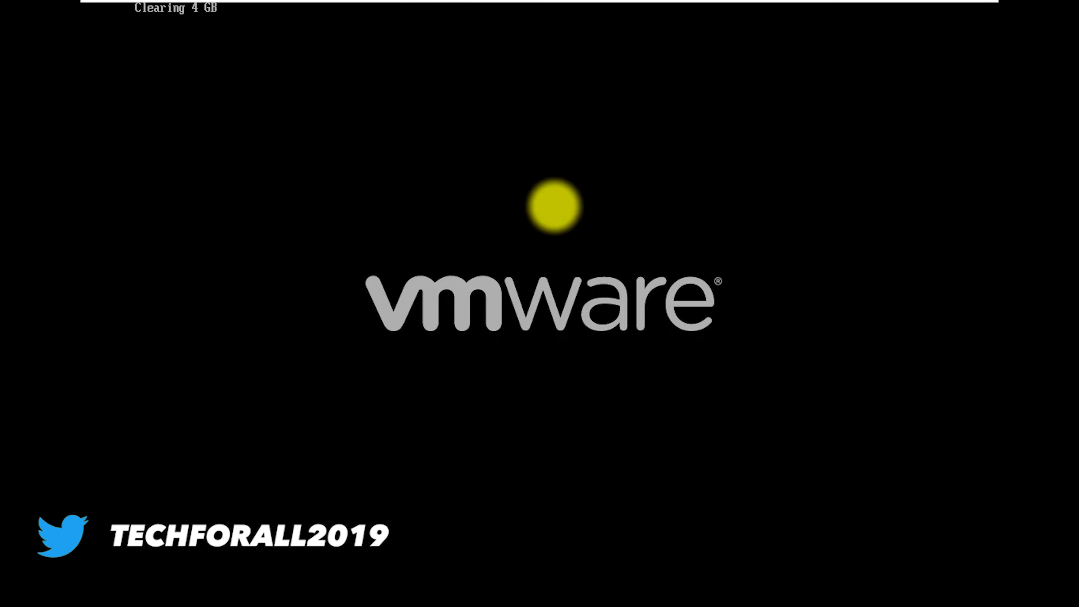
pyautogui.press('Return')
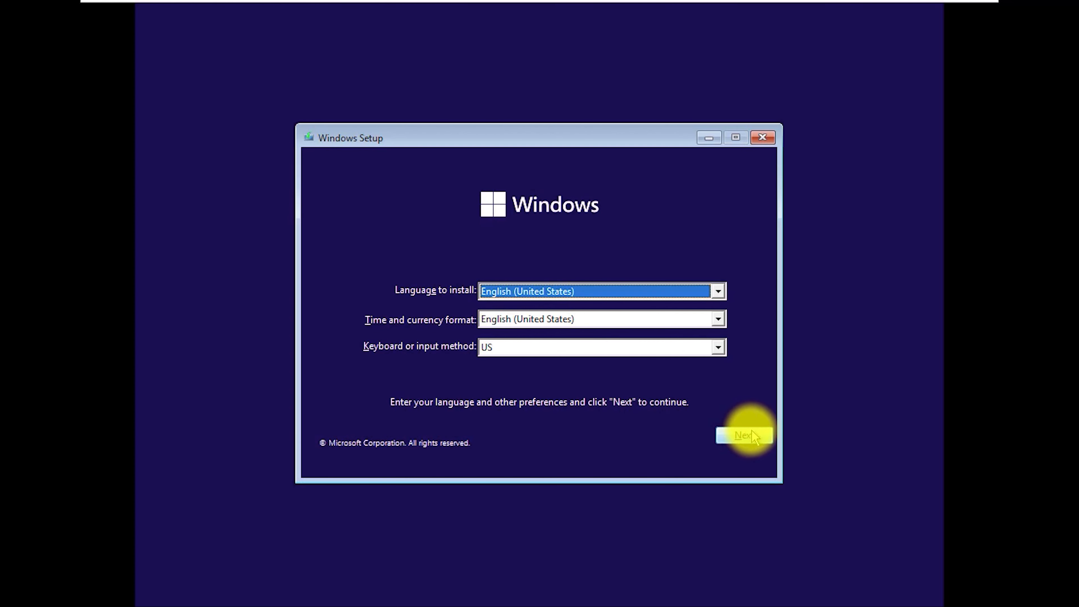
# Step: Accept the default language settings, start the install, and skip the product key
pyautogui.click(752, 433)
pyautogui.click(524, 309)
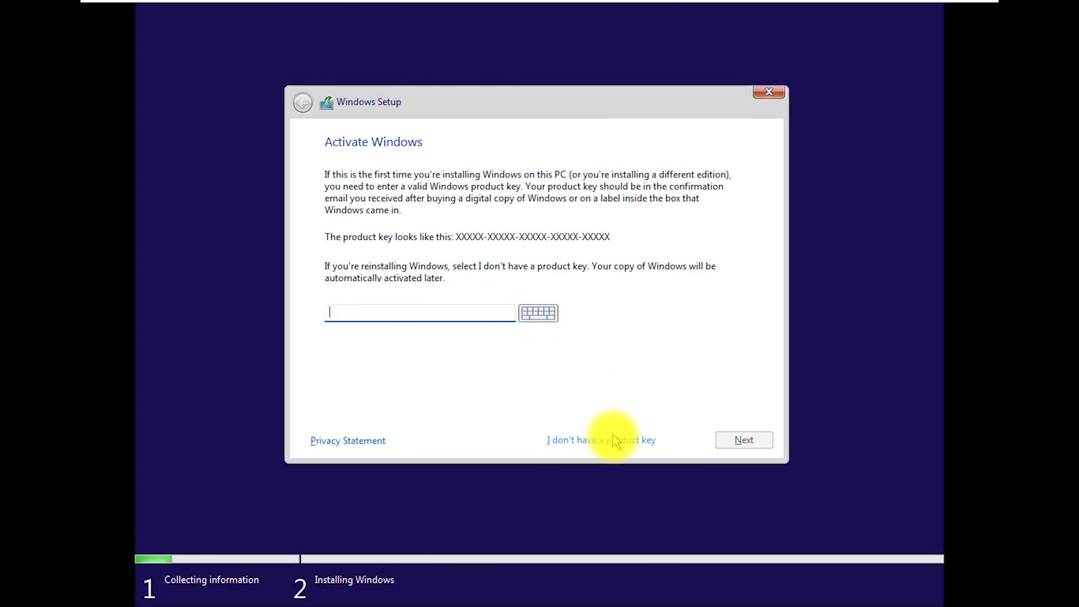
pyautogui.click(613, 438)
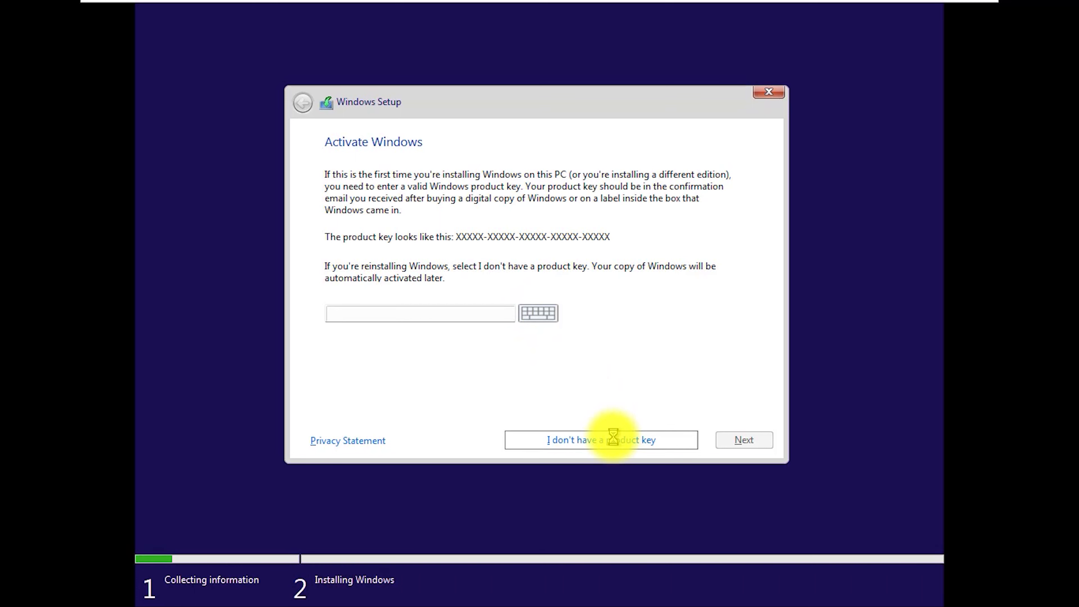